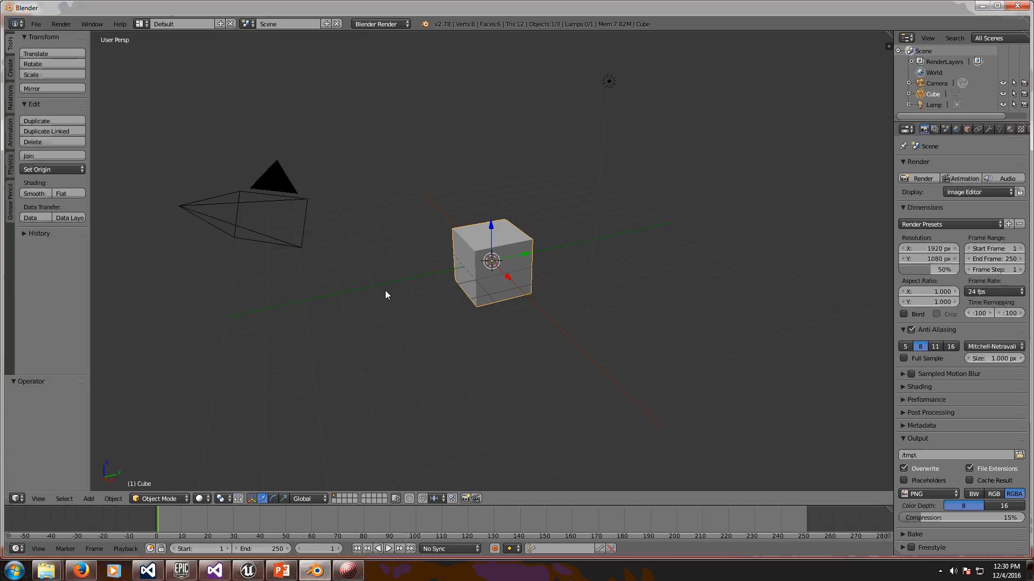
# Step: Start opening a file and switch the file browser to the root of drive C
pyautogui.click(36, 25)
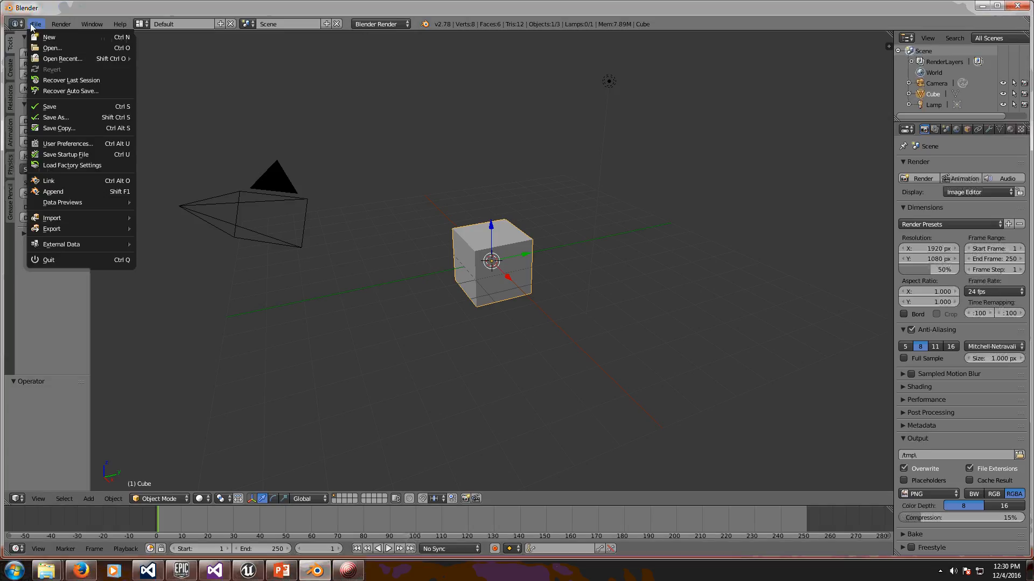
pyautogui.click(66, 46)
pyautogui.click(182, 53)
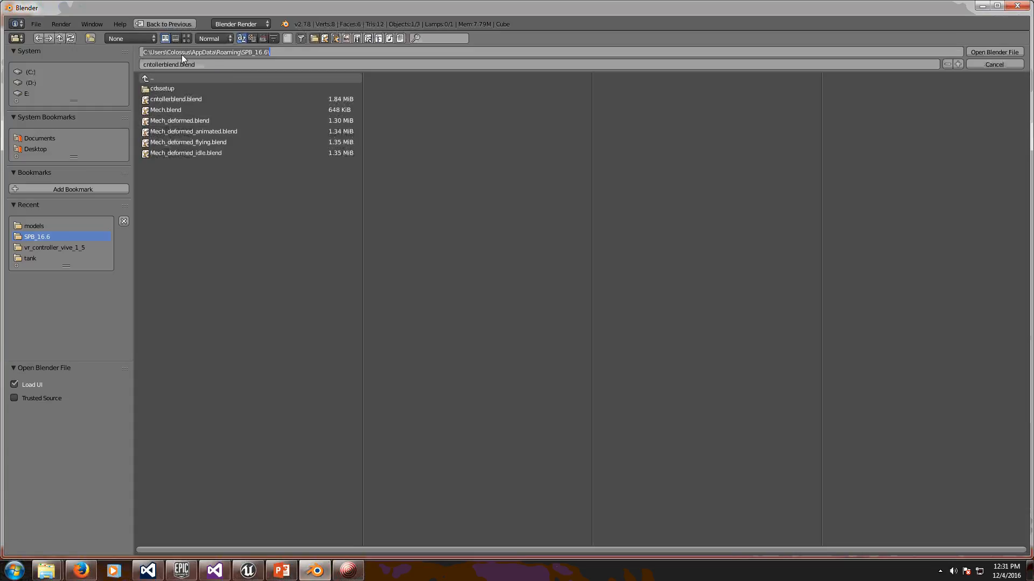
pyautogui.write('c')
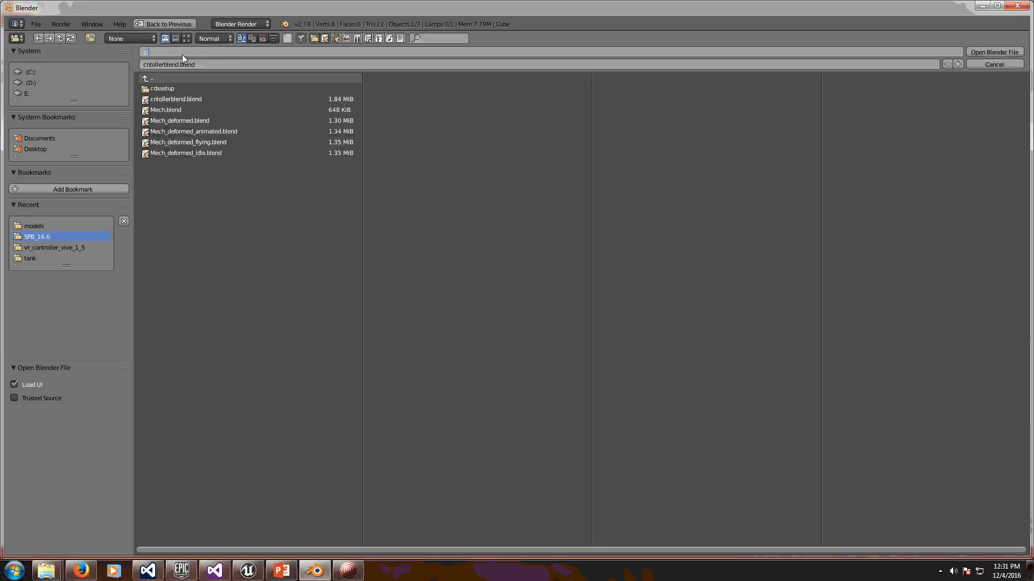
pyautogui.press('Return')
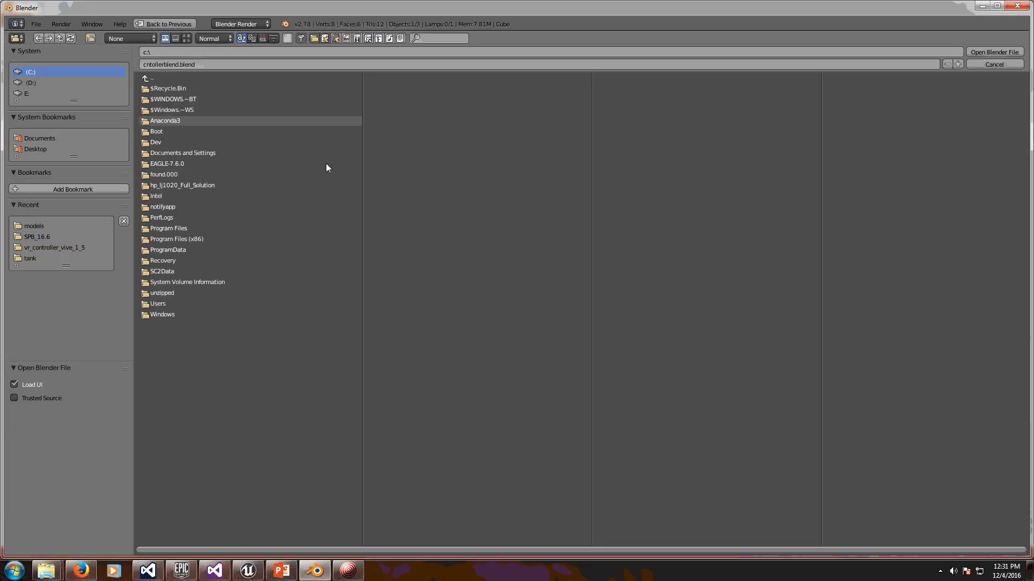
# Step: Browse to Program Files (x86)\Steam\steamapps\common\SteamVR\resources\rendermodels, and close the file browser without opening a file
pyautogui.click(212, 240)
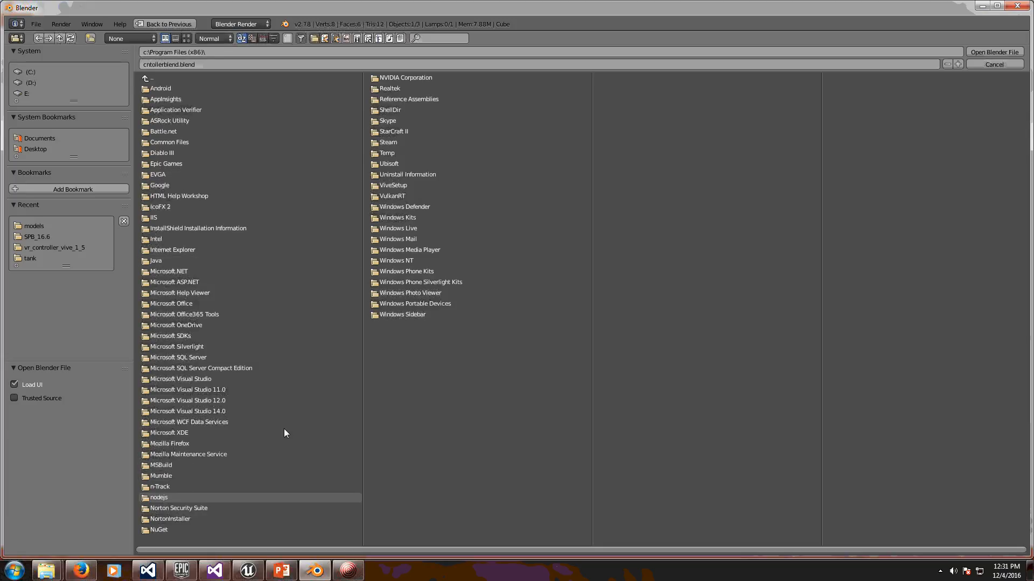
pyautogui.click(387, 142)
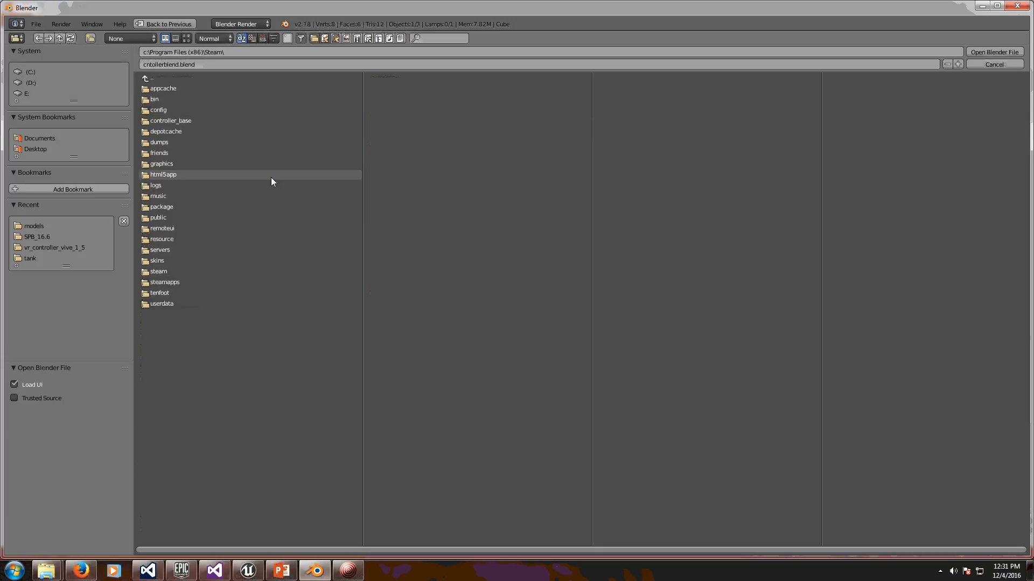
pyautogui.click(169, 283)
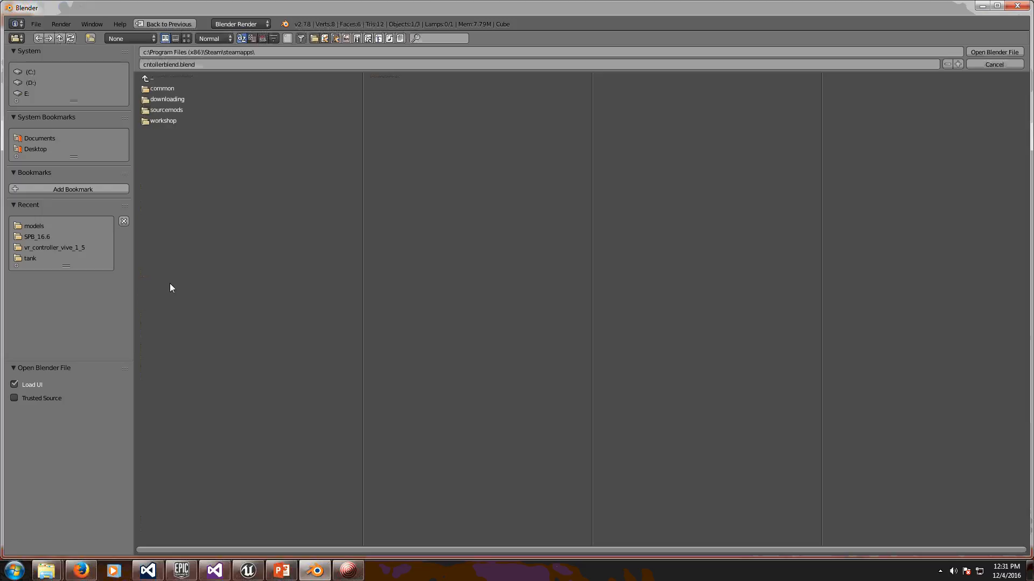
pyautogui.click(166, 89)
pyautogui.click(168, 89)
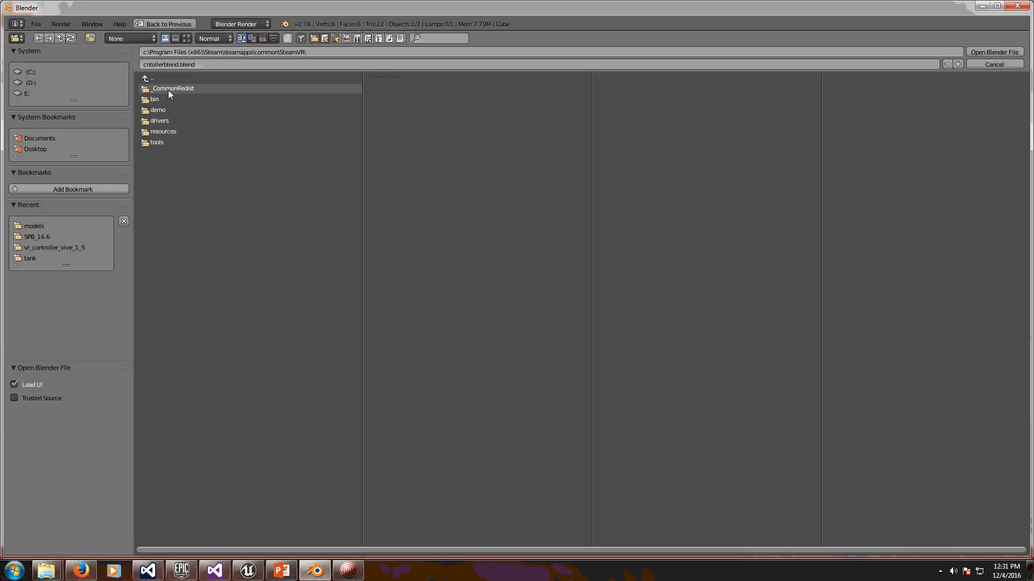
pyautogui.click(183, 133)
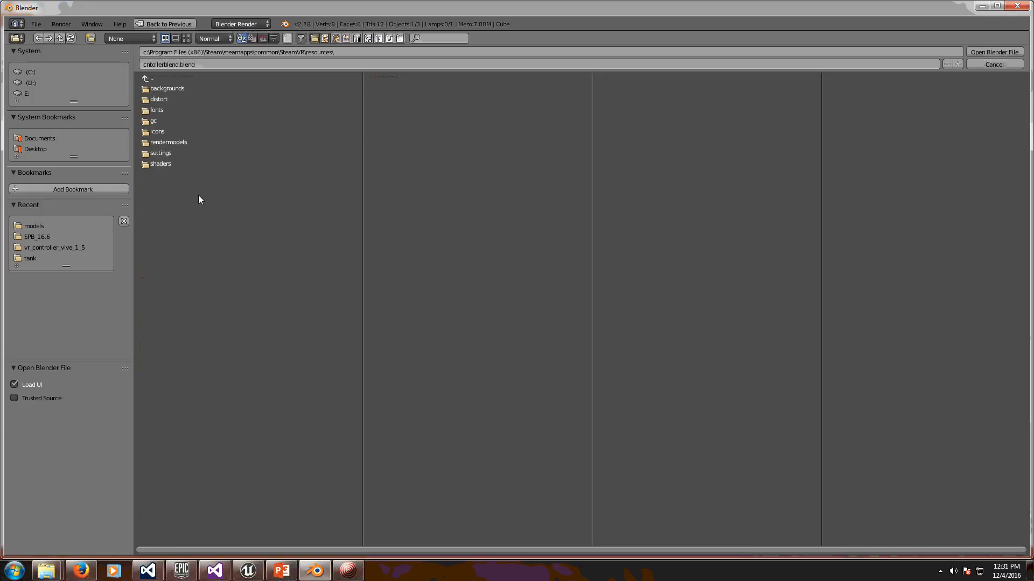
pyautogui.click(186, 143)
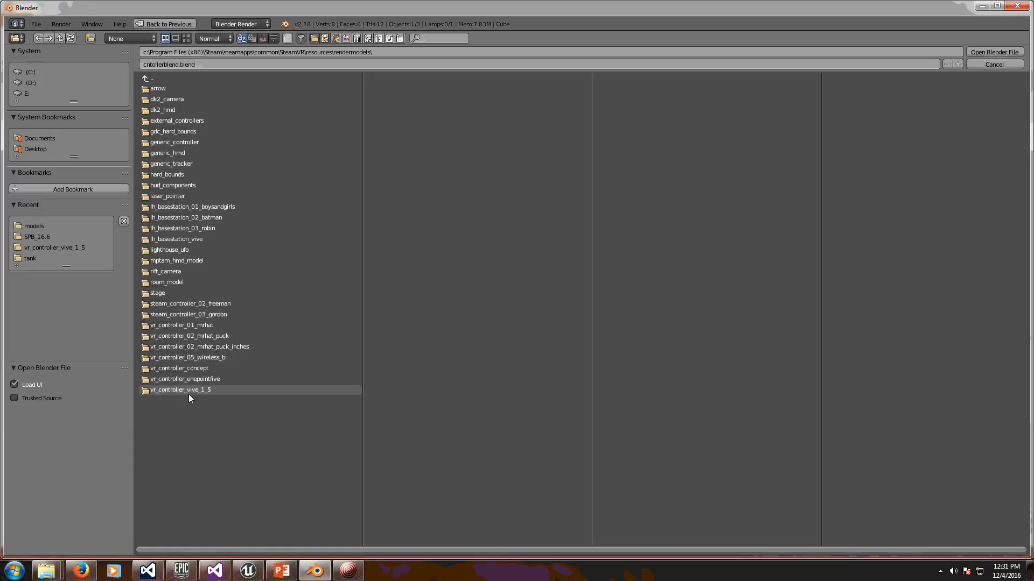
pyautogui.click(205, 67)
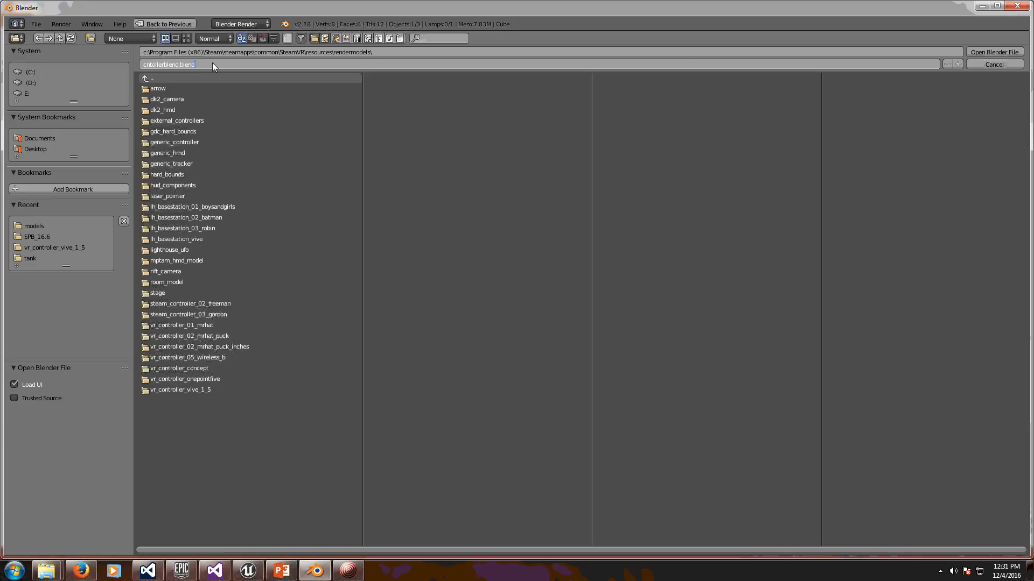
pyautogui.click(987, 64)
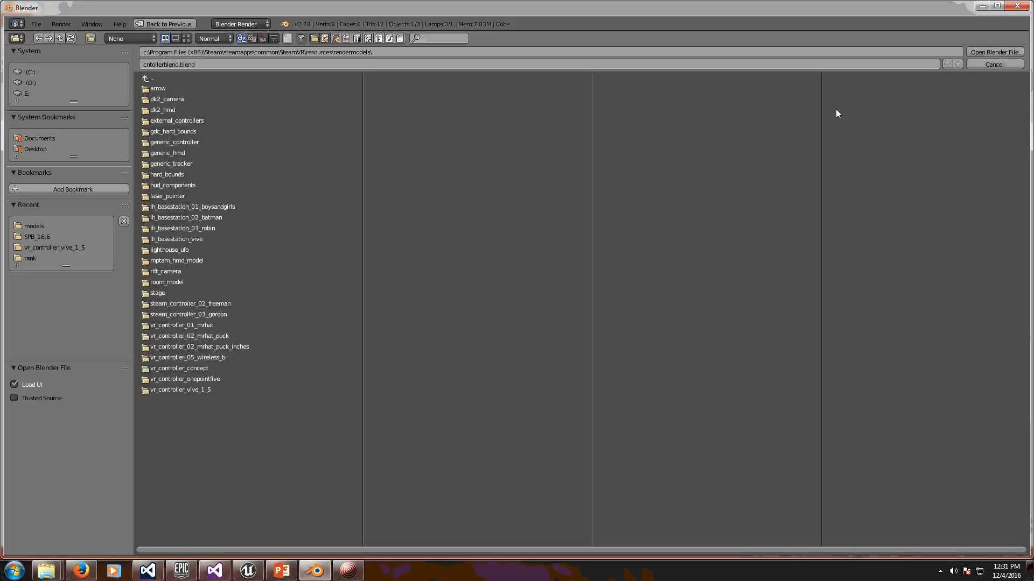
pyautogui.click(992, 64)
# Step: Import the Wavefront model vr_controller_vive_1_5.obj from the vr_controller_vive_1_5 folder
pyautogui.click(36, 24)
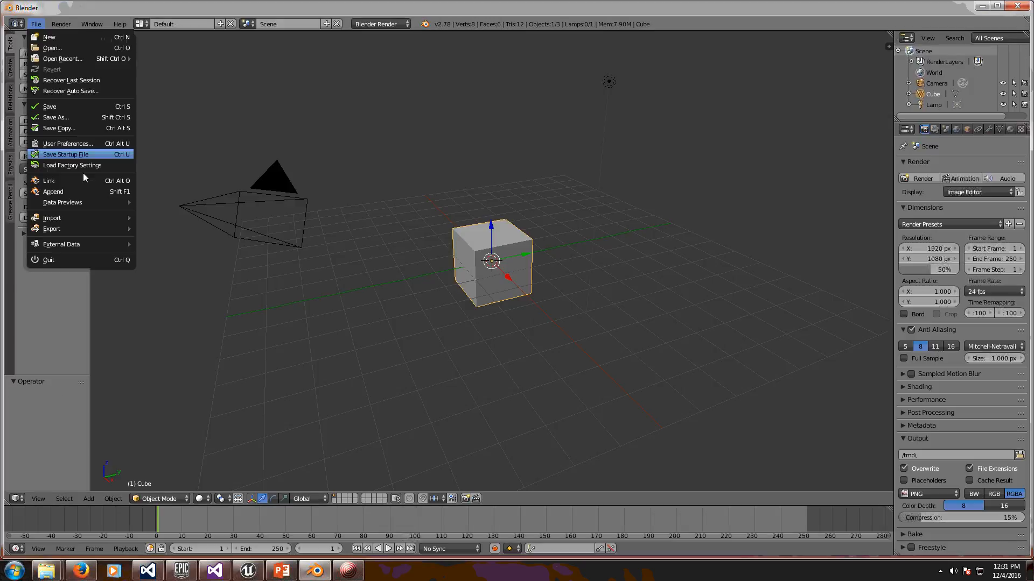
pyautogui.moveTo(82, 216)
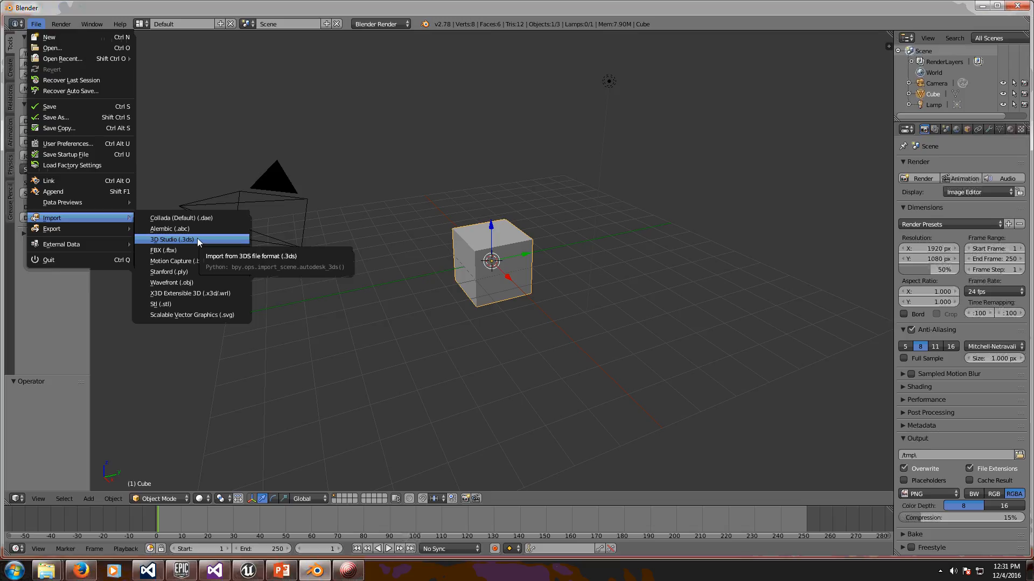
pyautogui.click(191, 284)
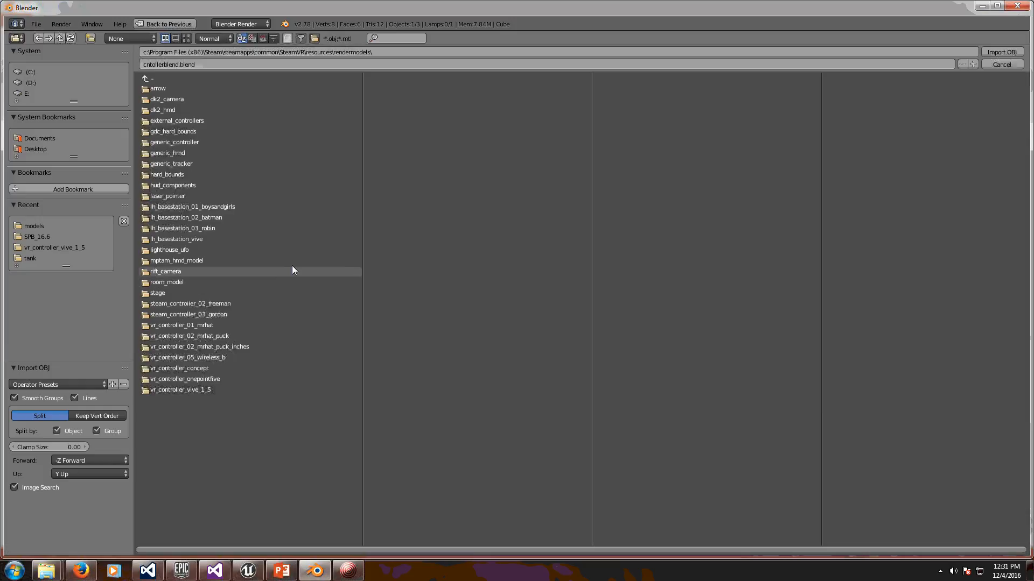
pyautogui.click(184, 391)
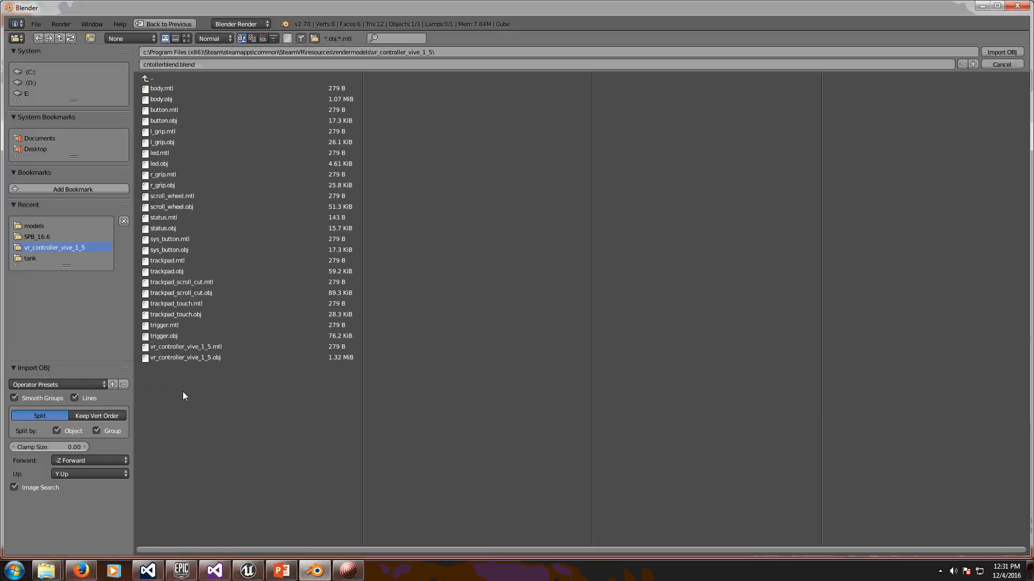
pyautogui.click(183, 358)
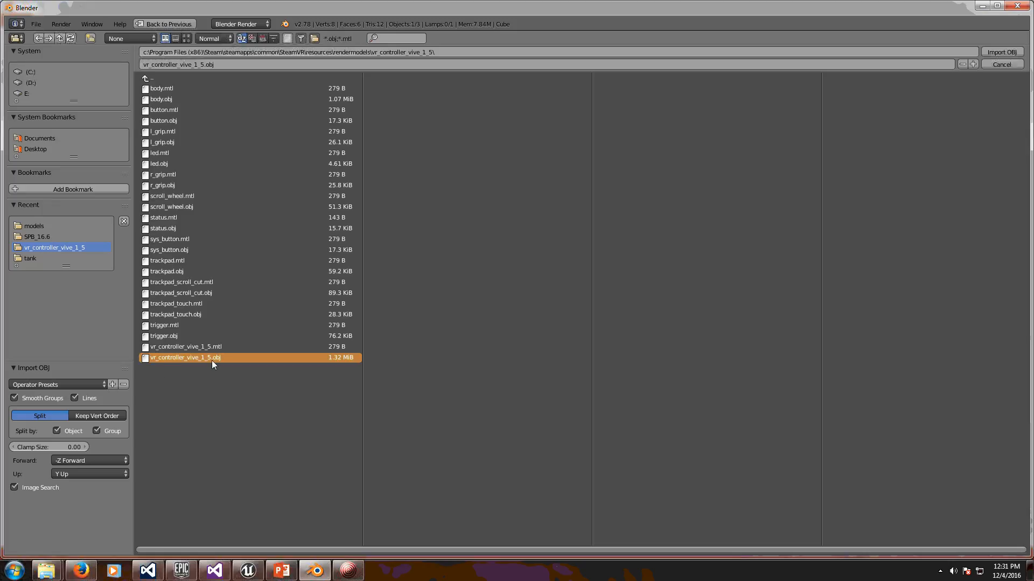
pyautogui.doubleClick(182, 359)
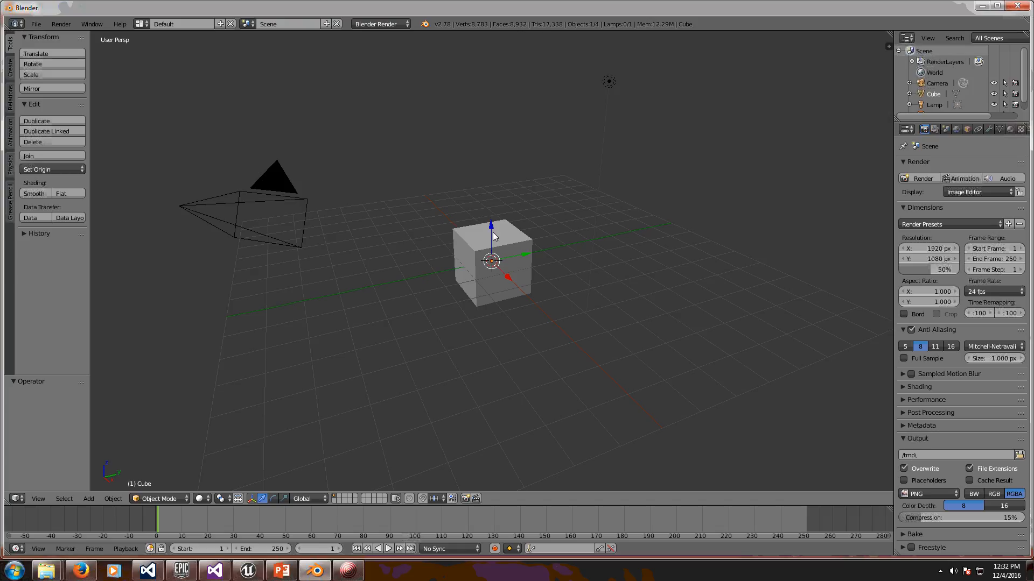
# Step: Raise the imported controller model about 3 units along Z and delete the default cube
pyautogui.moveTo(491, 230); pyautogui.dragTo(493, 143)
pyautogui.scroll(4, 487, 197)
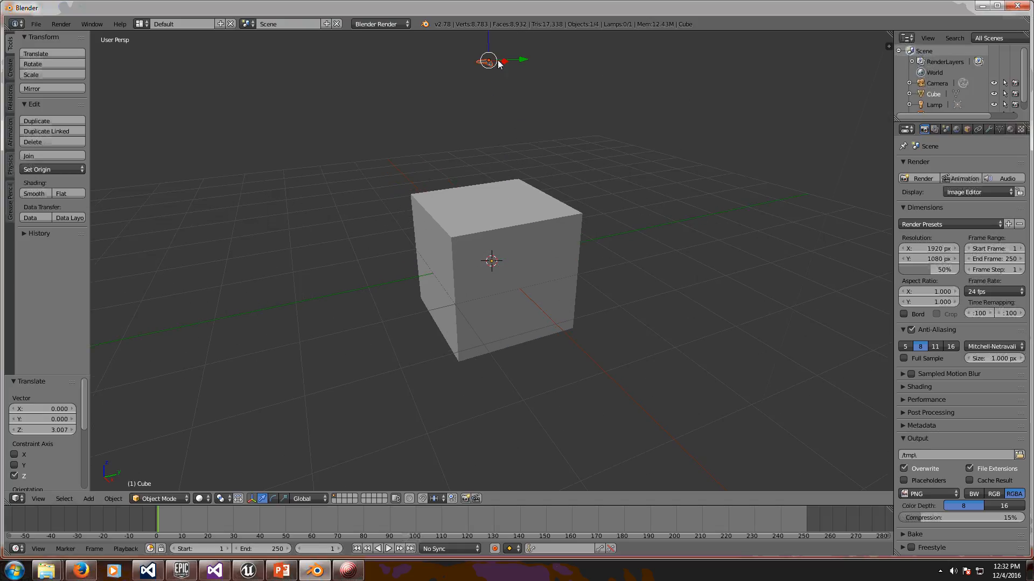
pyautogui.moveTo(567, 87); pyautogui.dragTo(556, 282, button='middle')
pyautogui.moveTo(535, 320); pyautogui.dragTo(501, 389, button='middle')
pyautogui.press('x')
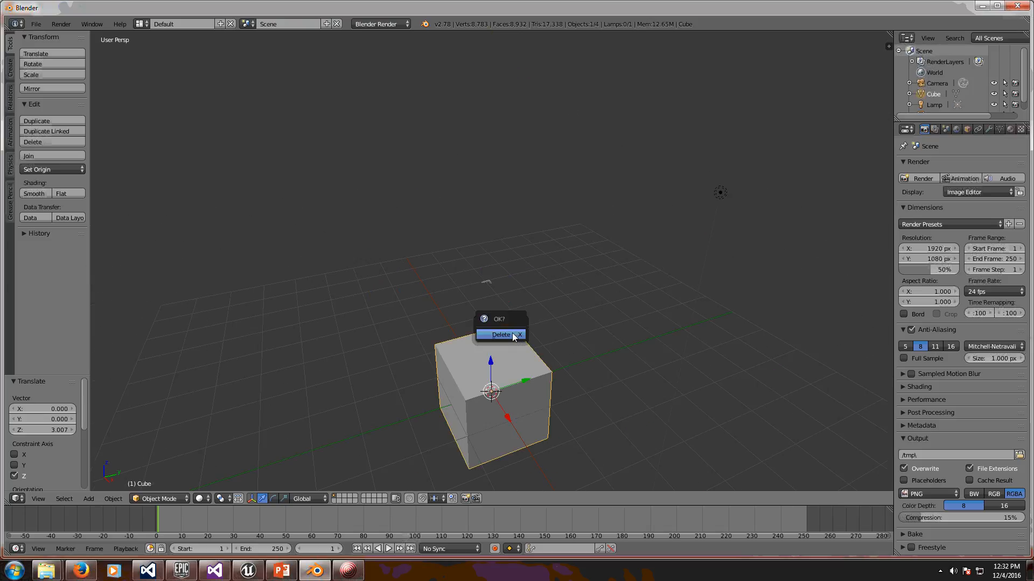
pyautogui.click(511, 333)
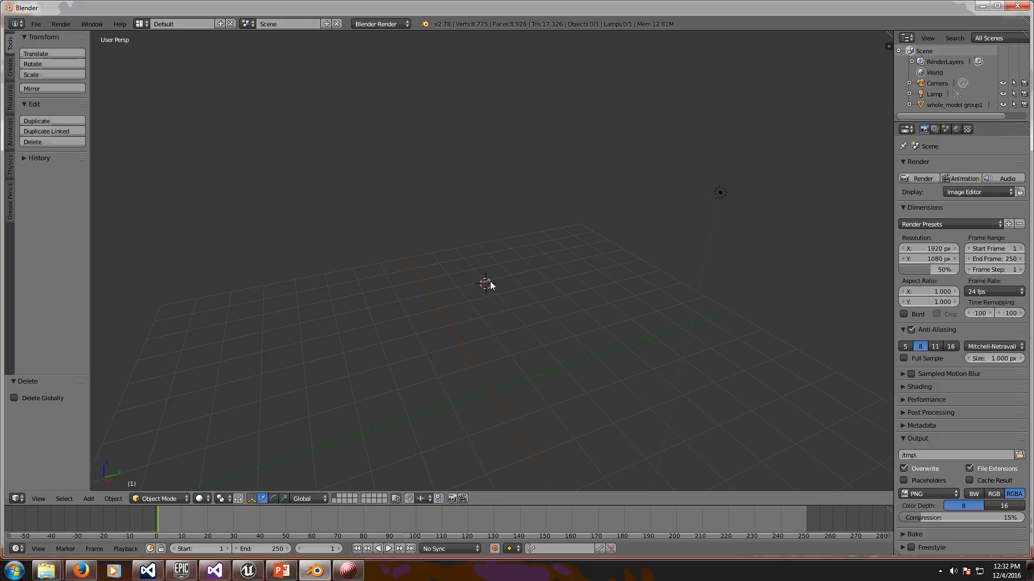
# Step: Scale the imported controller model uniformly by a factor of 10
pyautogui.rightClick(488, 280)
pyautogui.scroll(3, 481, 300)
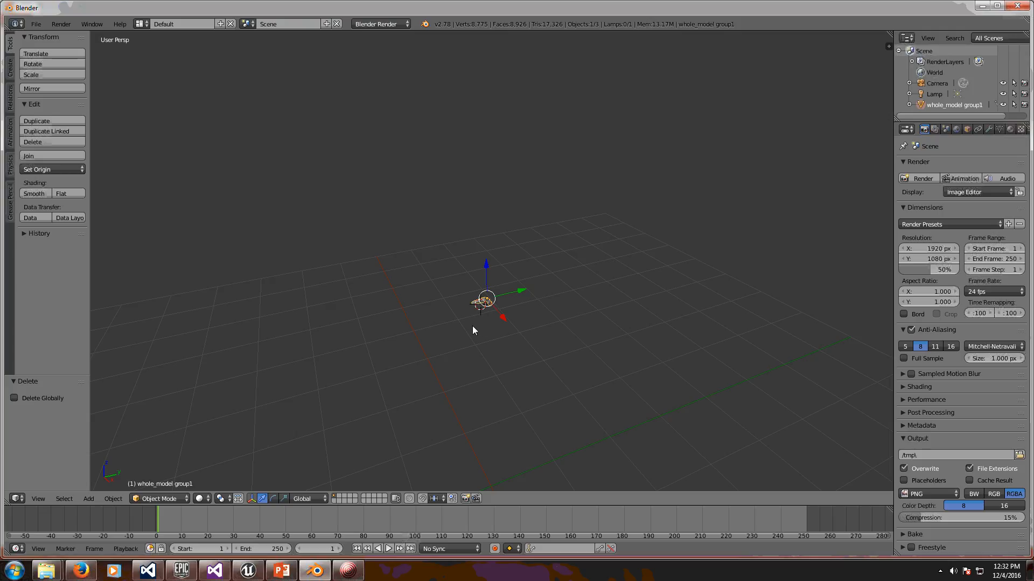
pyautogui.write('s10')
pyautogui.press('Return')
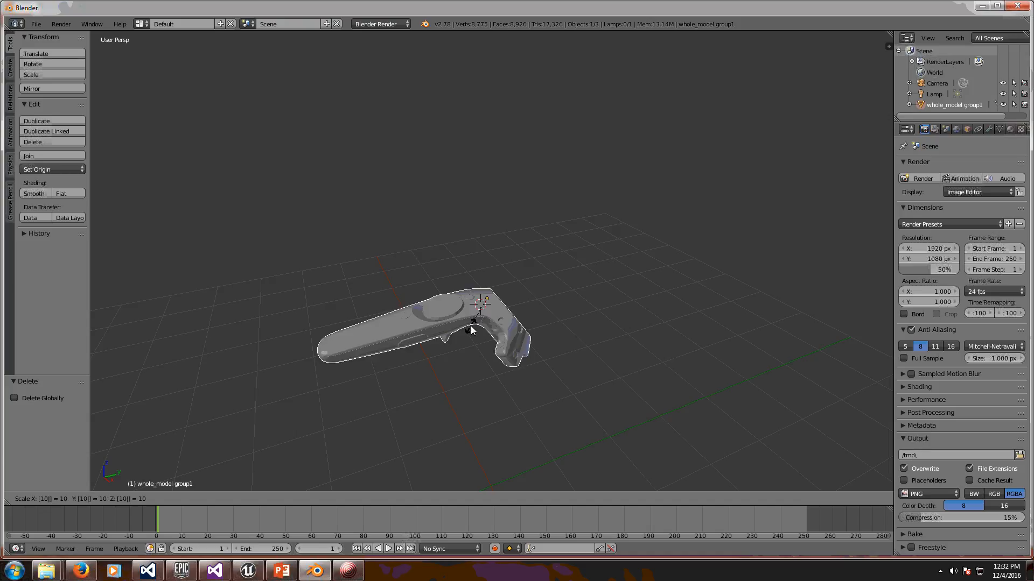
pyautogui.scroll(-2, 528, 309)
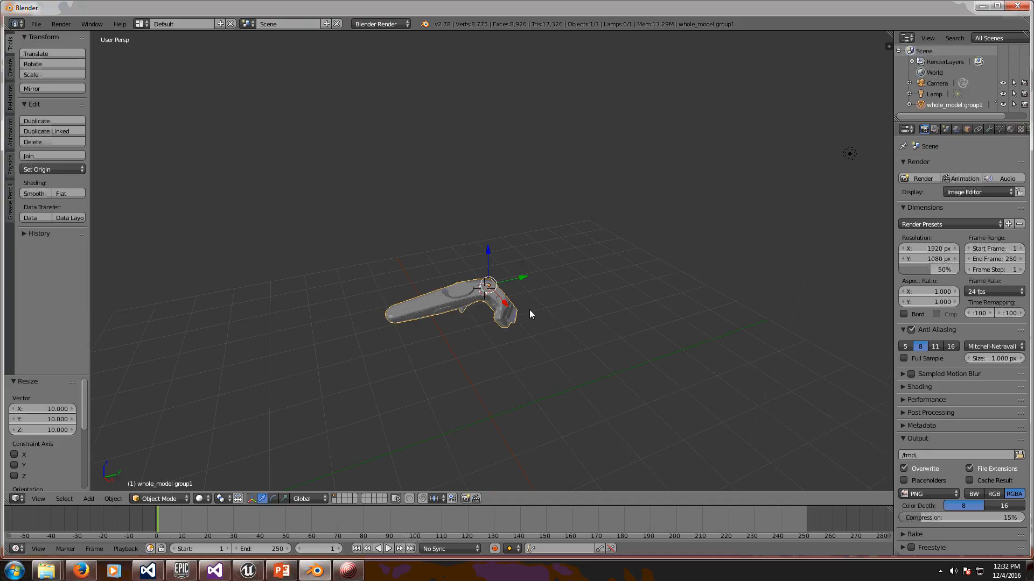
pyautogui.scroll(-2, 544, 322)
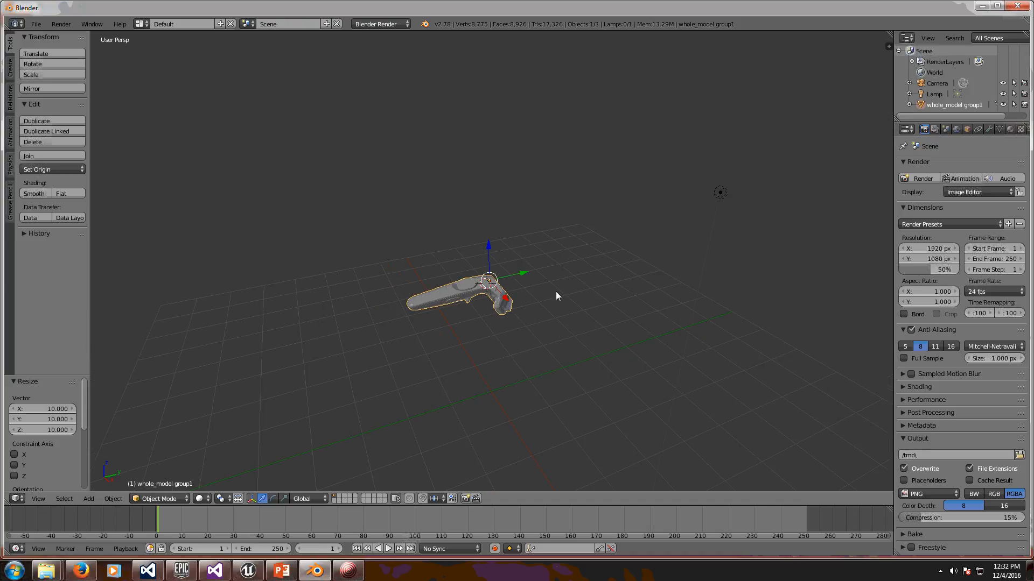
pyautogui.moveTo(538, 293); pyautogui.dragTo(468, 323, button='middle')
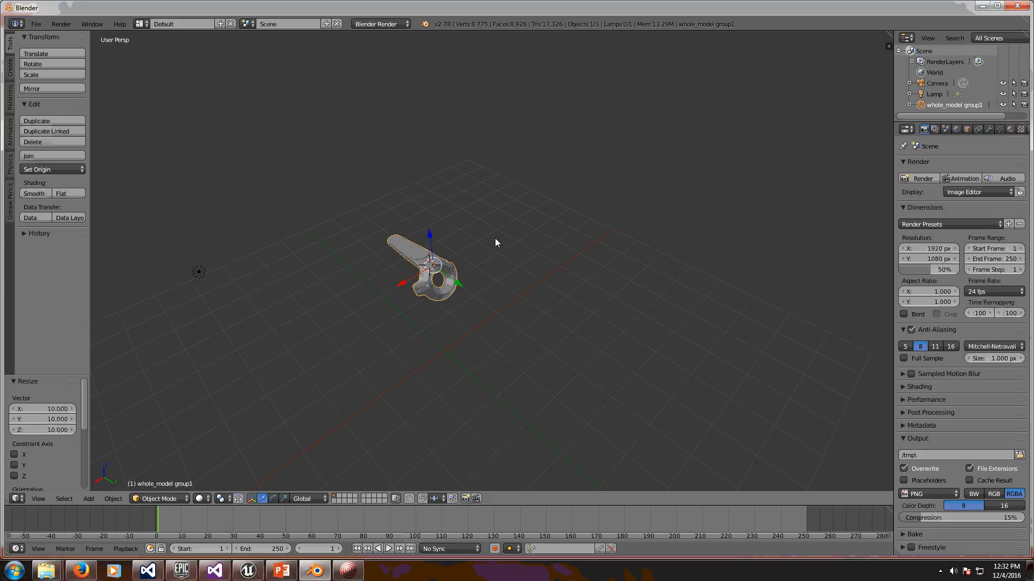
pyautogui.press('r')
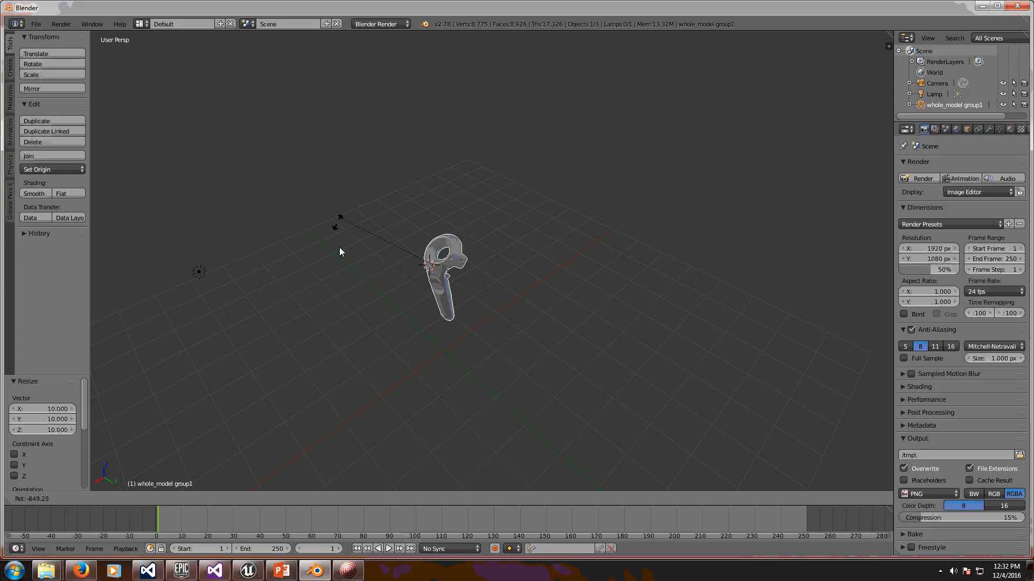
pyautogui.click(384, 319)
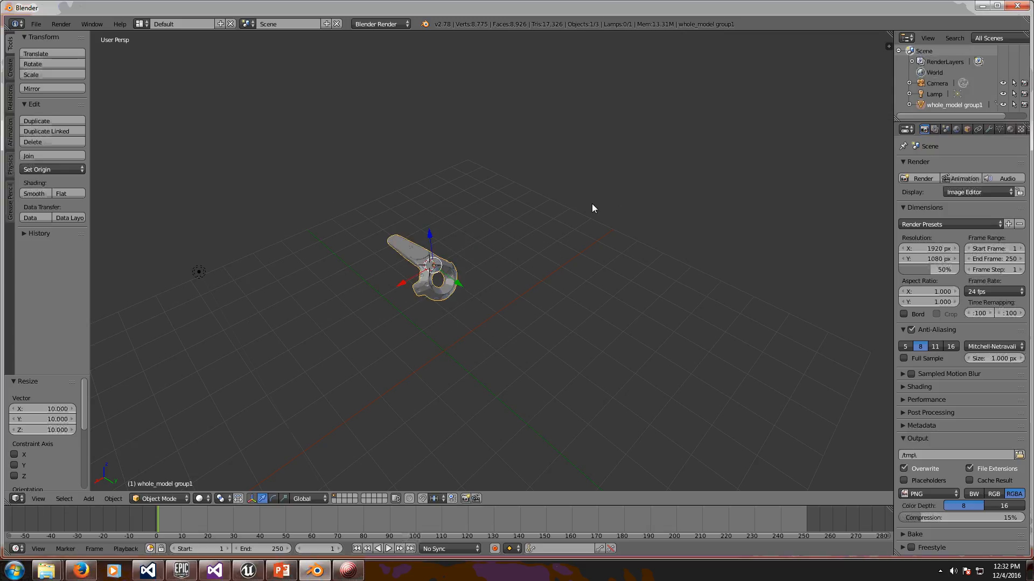
# Step: Try to rotate the controller model 90° about the global Z axis
pyautogui.press('r')
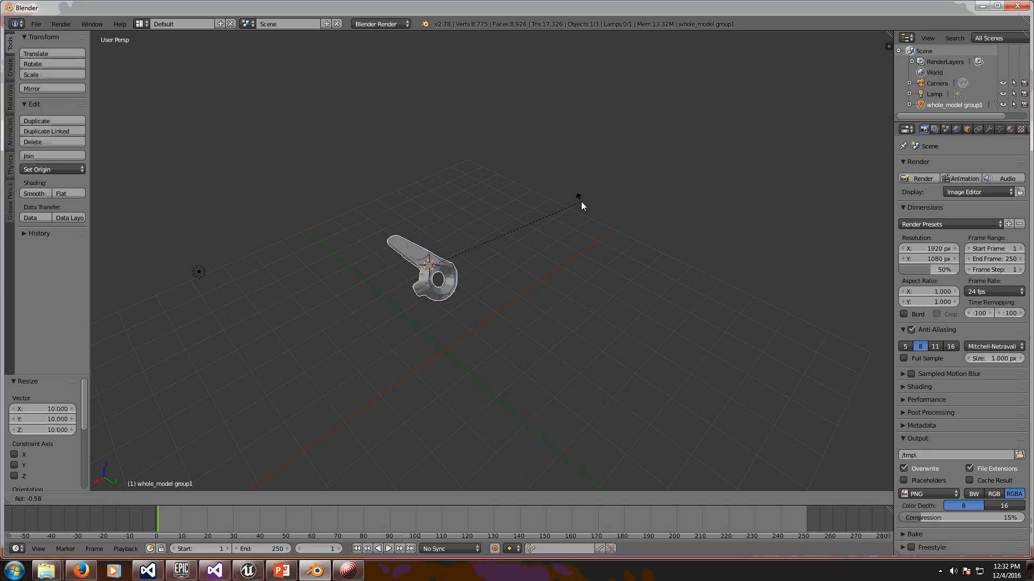
pyautogui.write('z')
pyautogui.write('90')
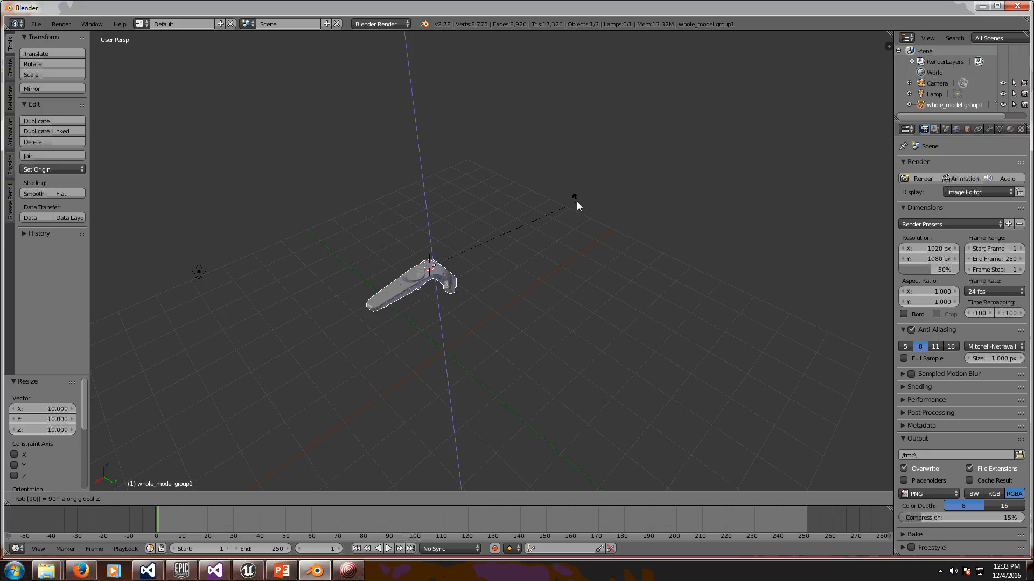
pyautogui.press('Return')
# Step: Rotate the controller model -90° about the global Z axis
pyautogui.press('r')
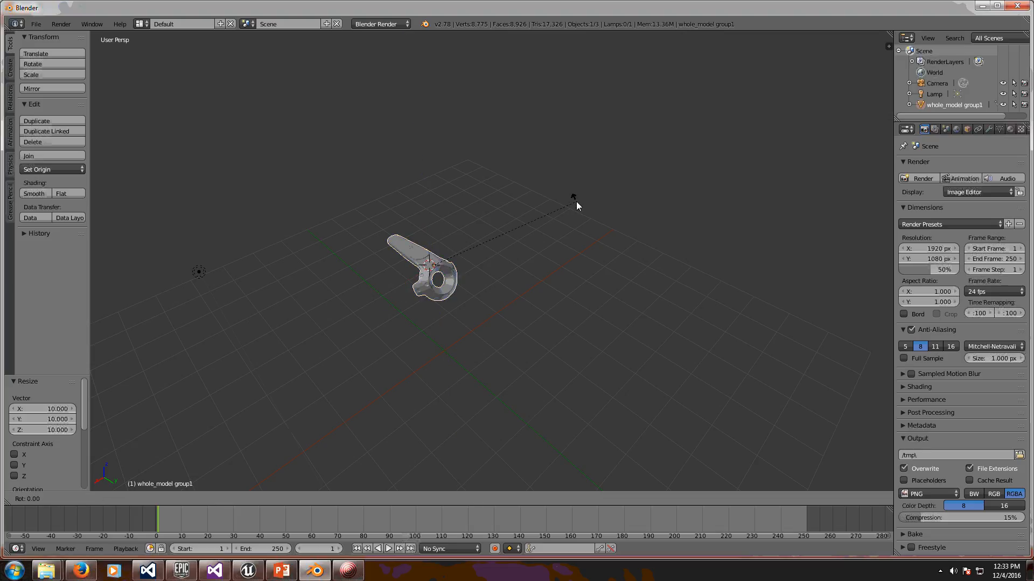
pyautogui.write('z')
pyautogui.write('-90')
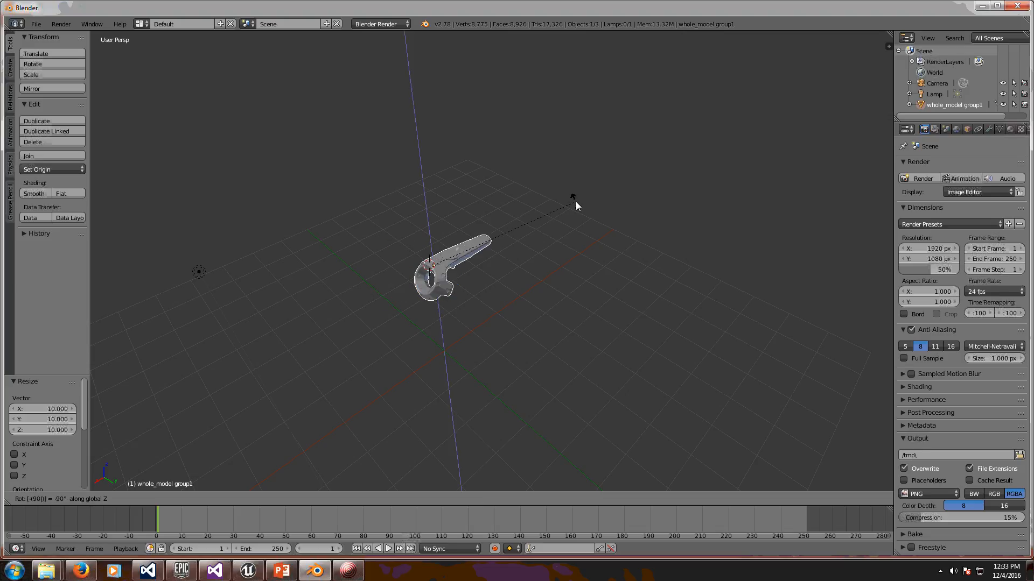
pyautogui.press('Return')
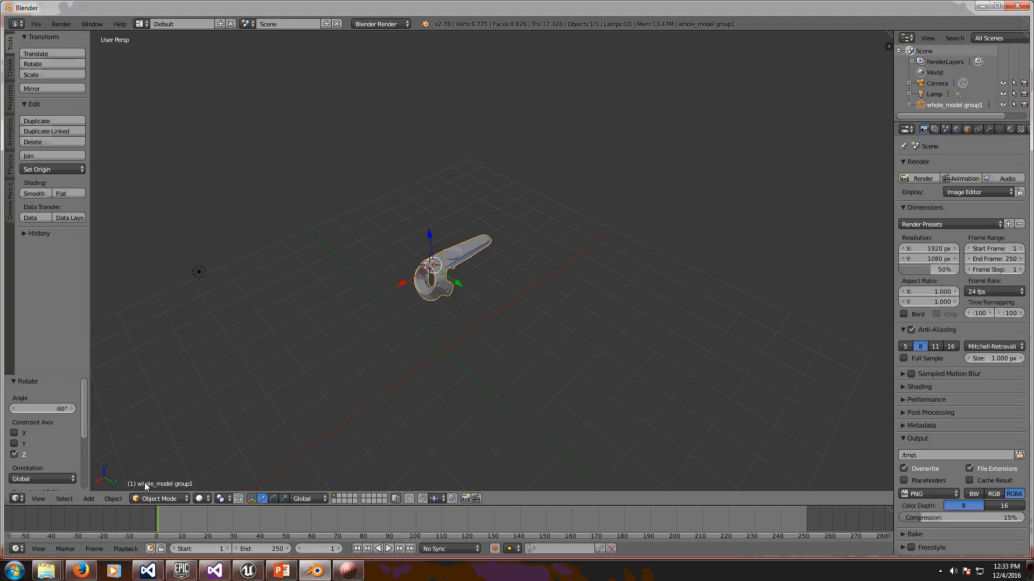
# Step: Show the controller model's transform properties and set its Z location to 0
pyautogui.press('n')
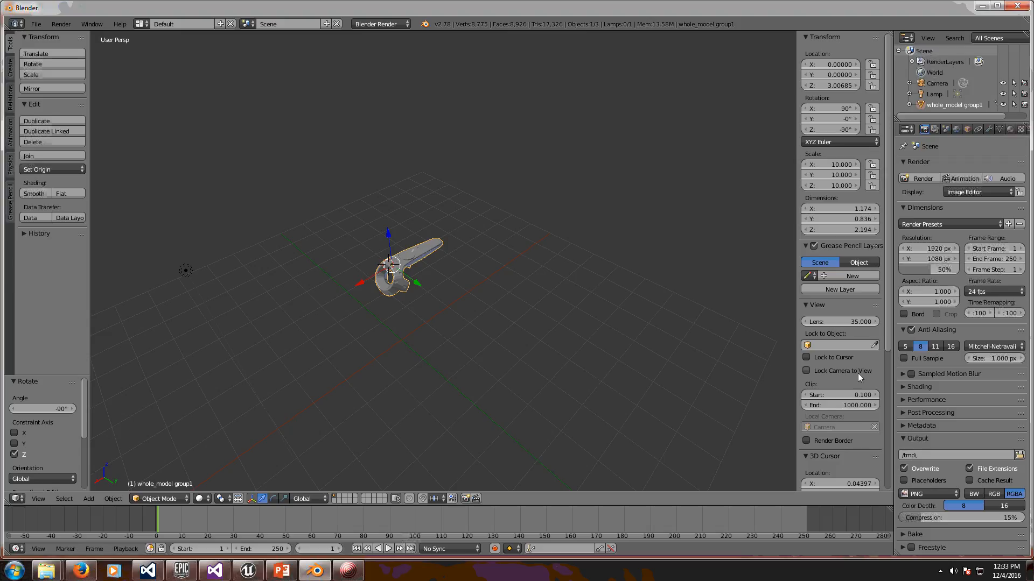
pyautogui.click(845, 85)
pyautogui.write('0')
pyautogui.press('Return')
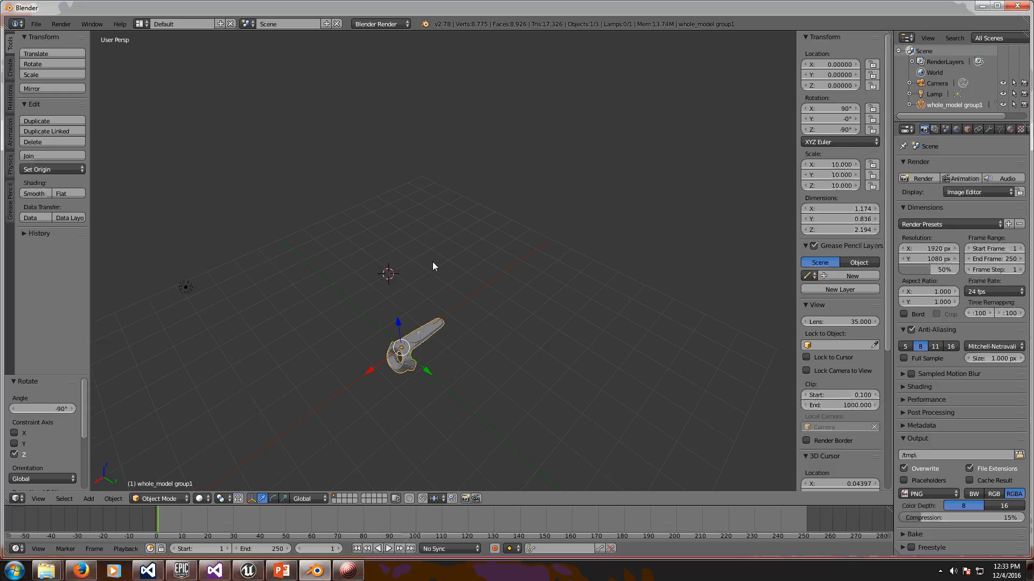
# Step: Apply the controller model's location, rotation and scale transforms one after another
pyautogui.keyDown('shift'); pyautogui.moveTo(432, 262); pyautogui.dragTo(414, 164, button='middle'); pyautogui.keyUp('shift')
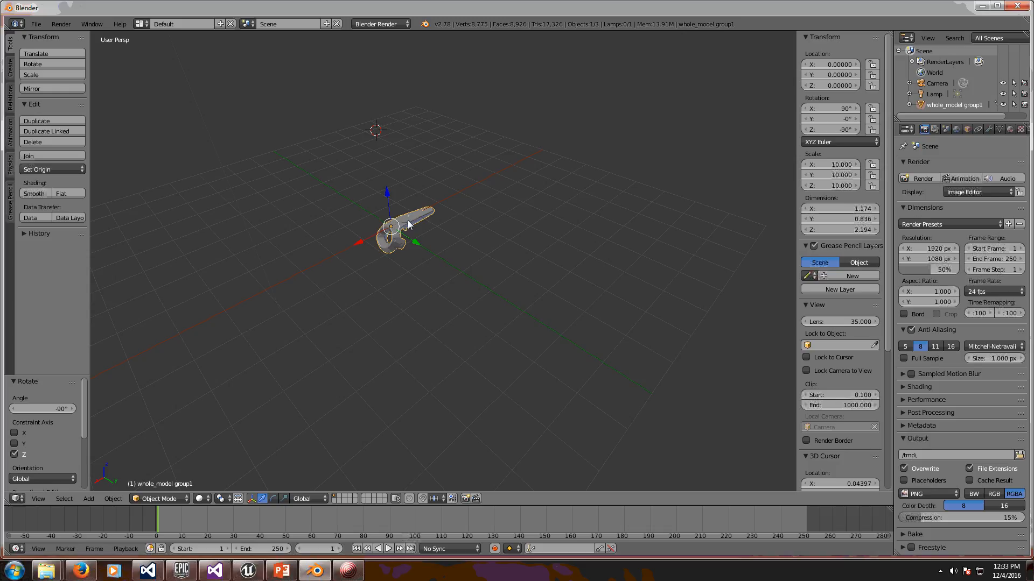
pyautogui.hotkey('ctrl', 'a')
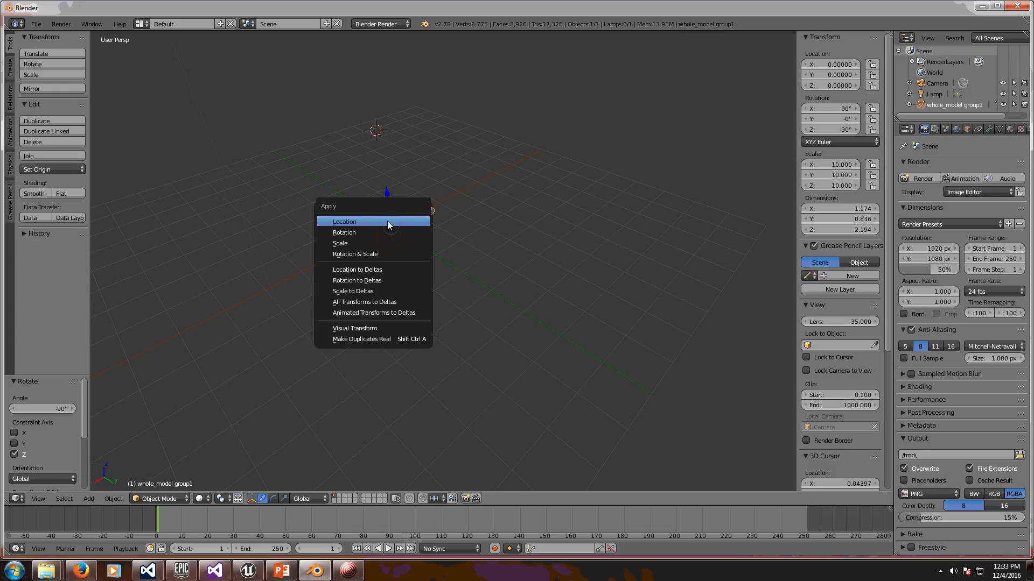
pyautogui.click(390, 222)
pyautogui.hotkey('ctrl', 'a')
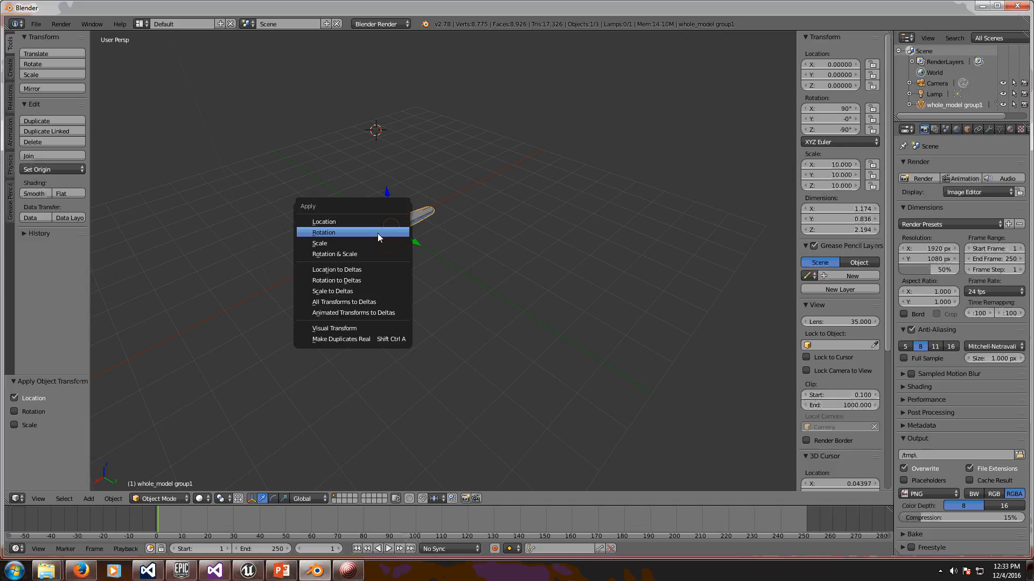
pyautogui.click(376, 233)
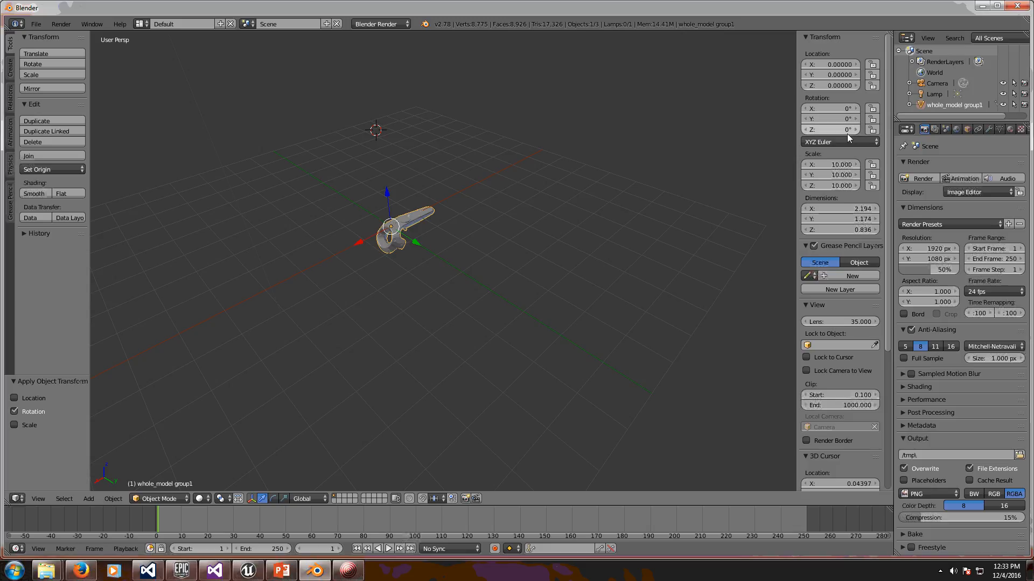
pyautogui.hotkey('ctrl', 'a')
pyautogui.hotkey('ctrl', 'a')
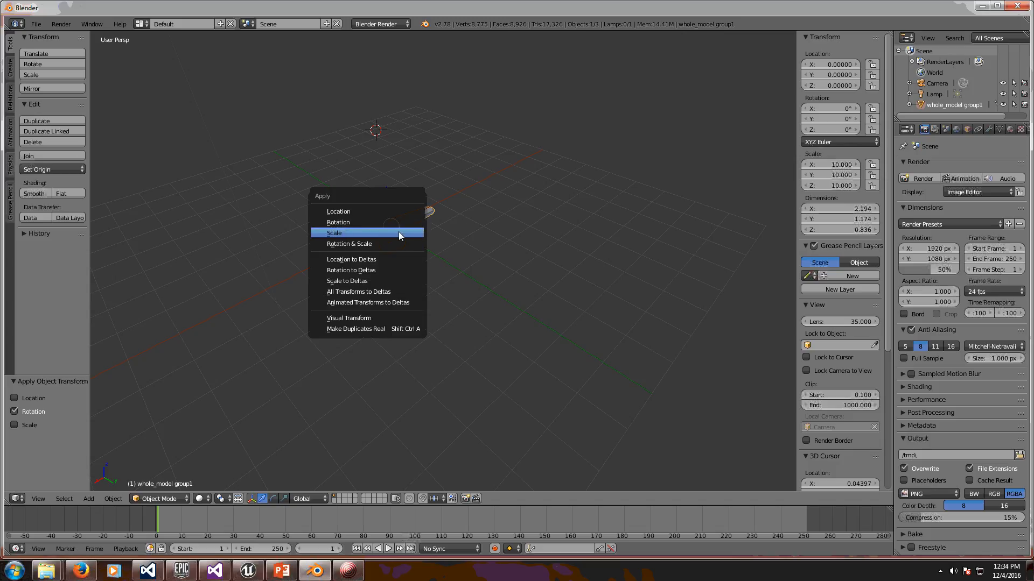
pyautogui.click(398, 232)
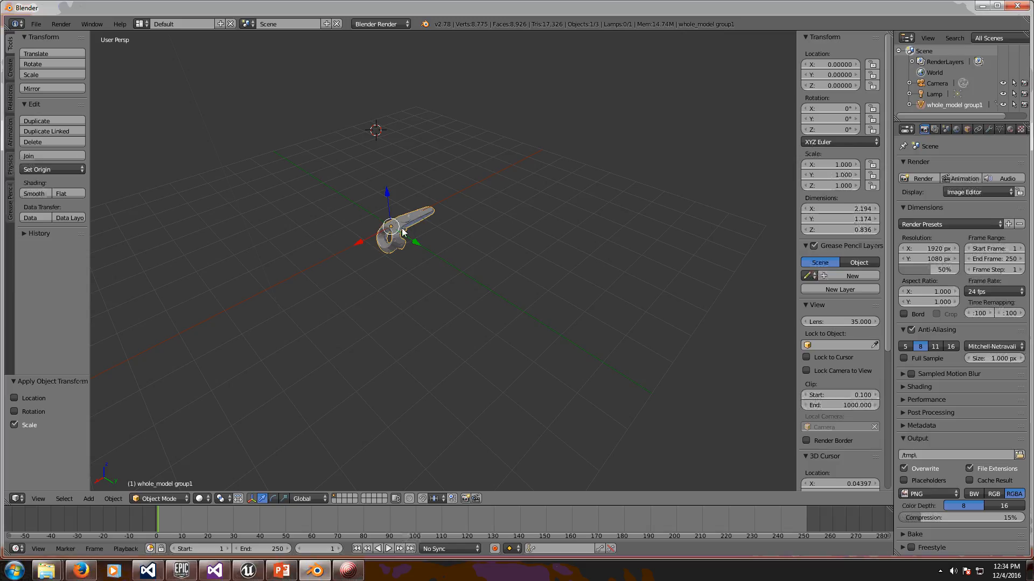
# Step: Start an FBX export and exclude cameras, lamps and armatures from the exported object types
pyautogui.click(36, 24)
pyautogui.moveTo(89, 230)
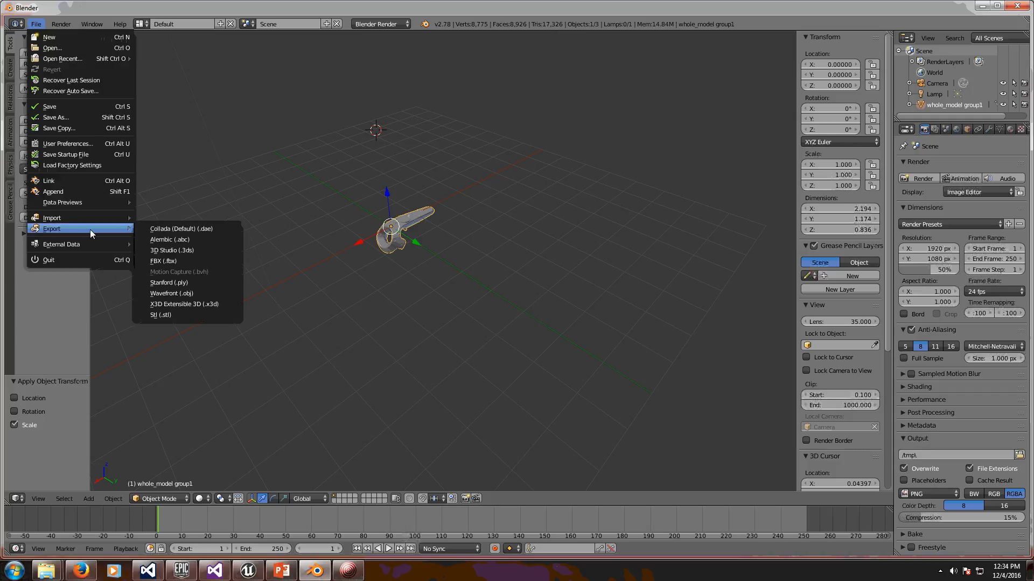
pyautogui.click(187, 261)
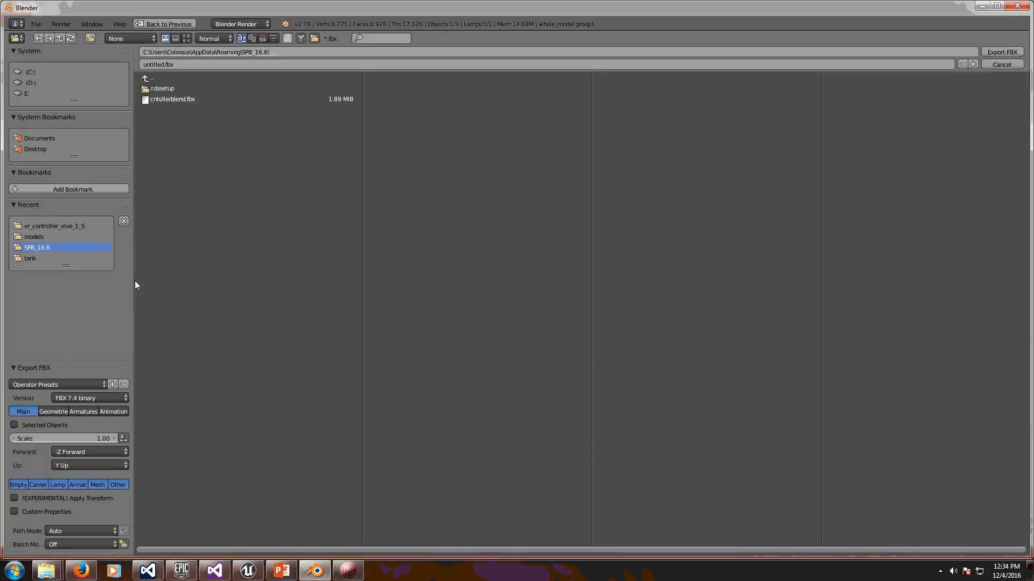
pyautogui.click(87, 453)
pyautogui.click(86, 454)
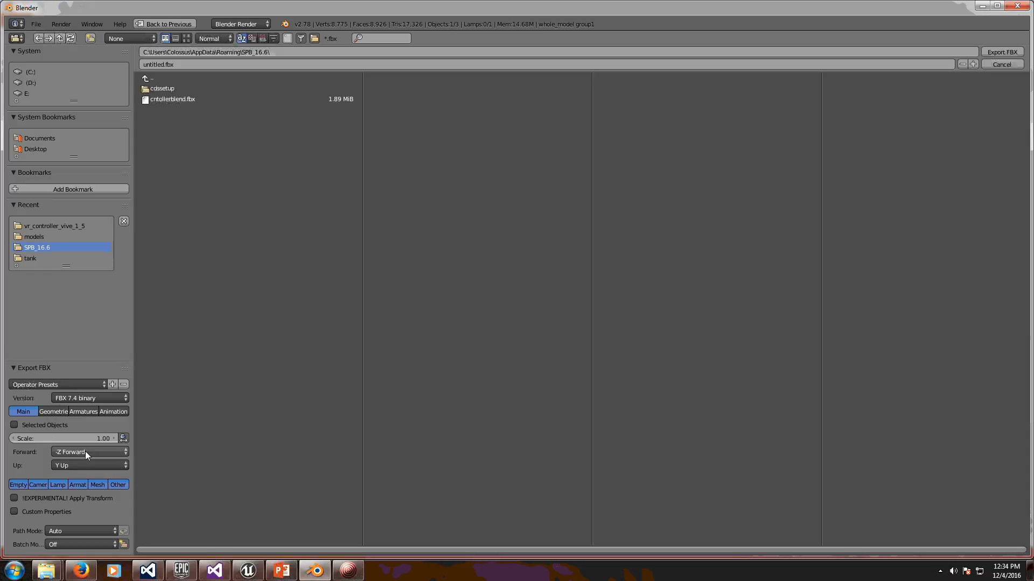
pyautogui.click(74, 483)
pyautogui.click(58, 485)
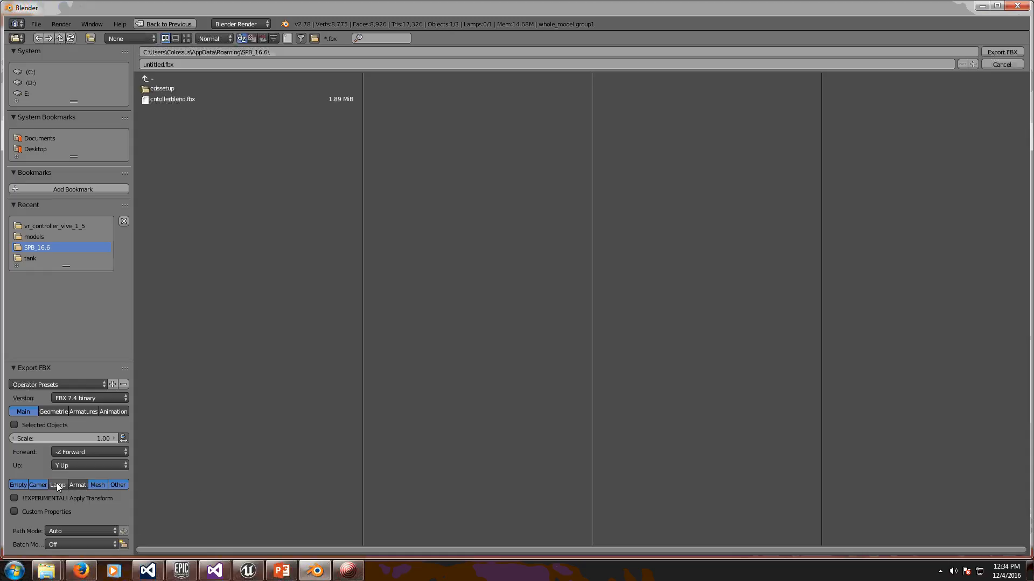
pyautogui.click(38, 485)
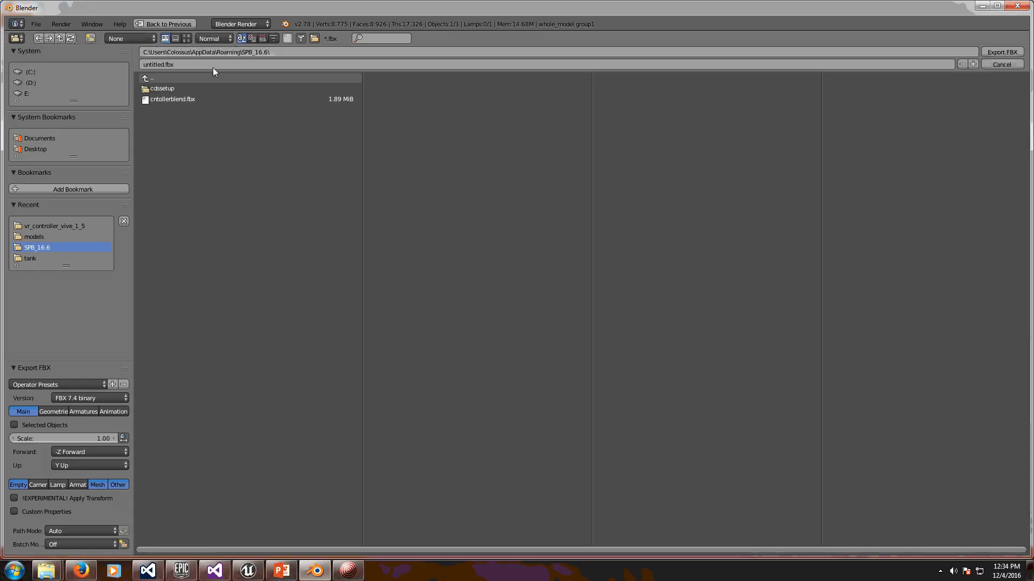
# Step: Set the export destination to the D:\work folder
pyautogui.click(183, 52)
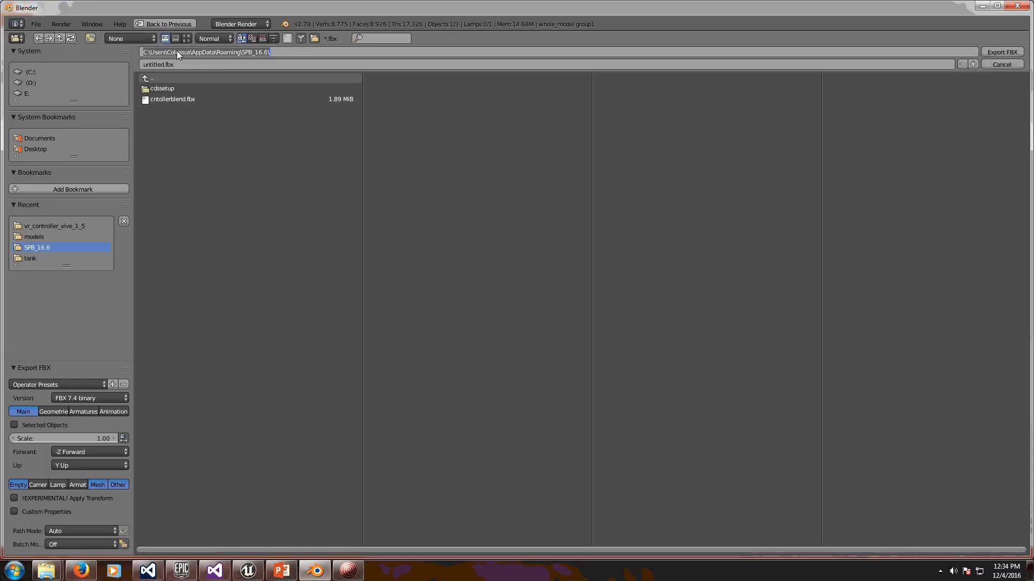
pyautogui.write('d:')
pyautogui.press('Return')
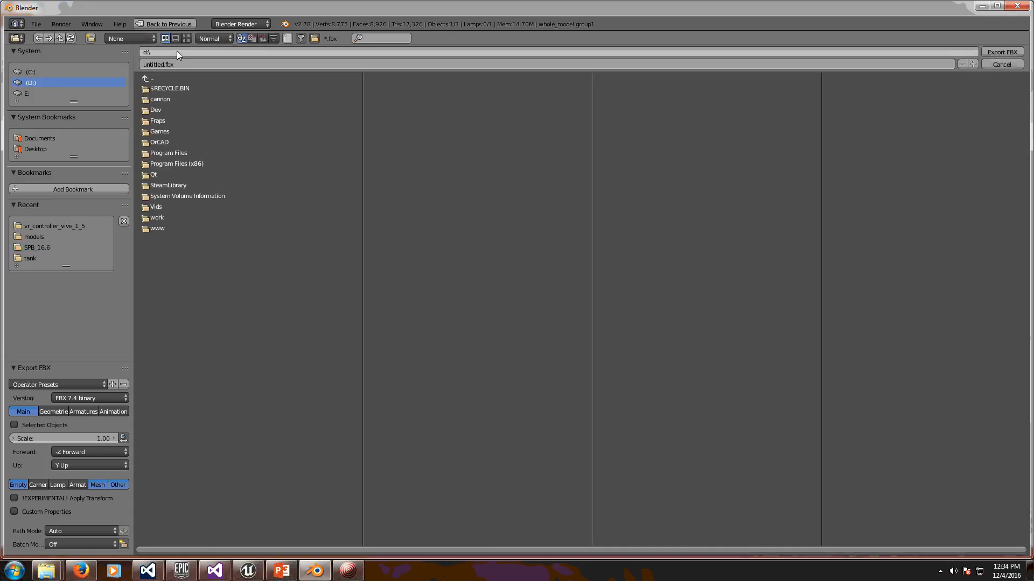
pyautogui.click(182, 217)
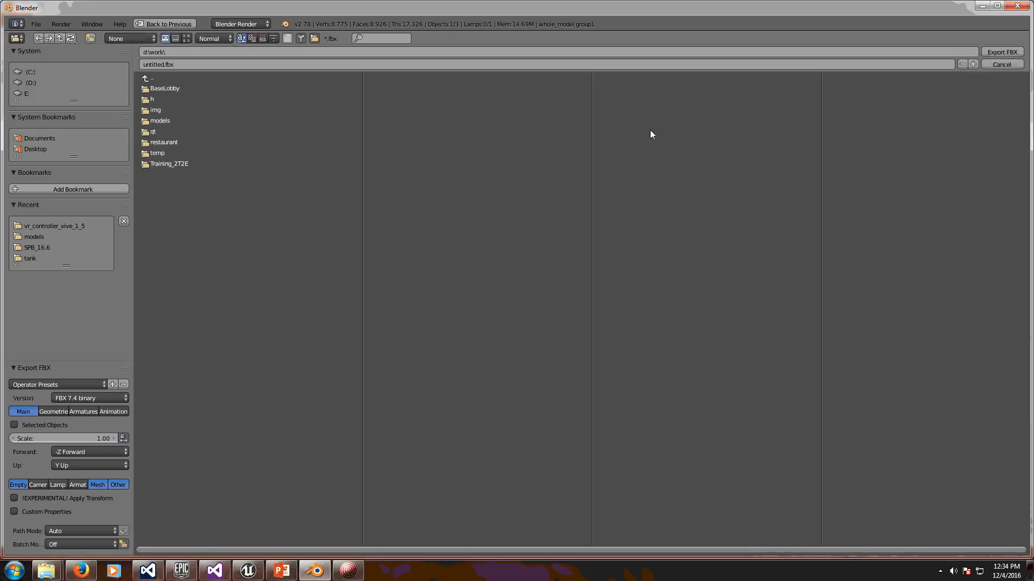
pyautogui.click(315, 38)
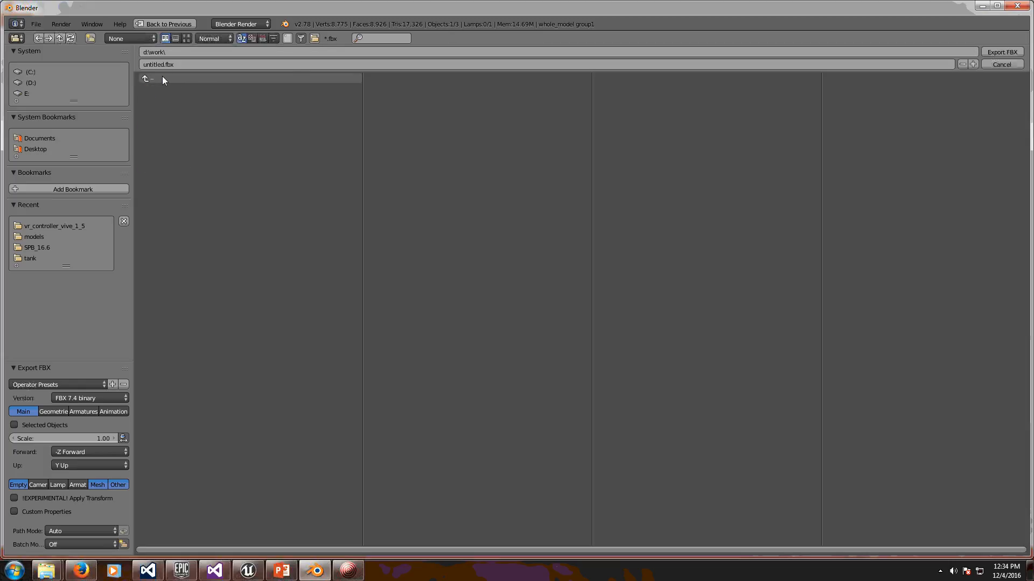
pyautogui.click(30, 82)
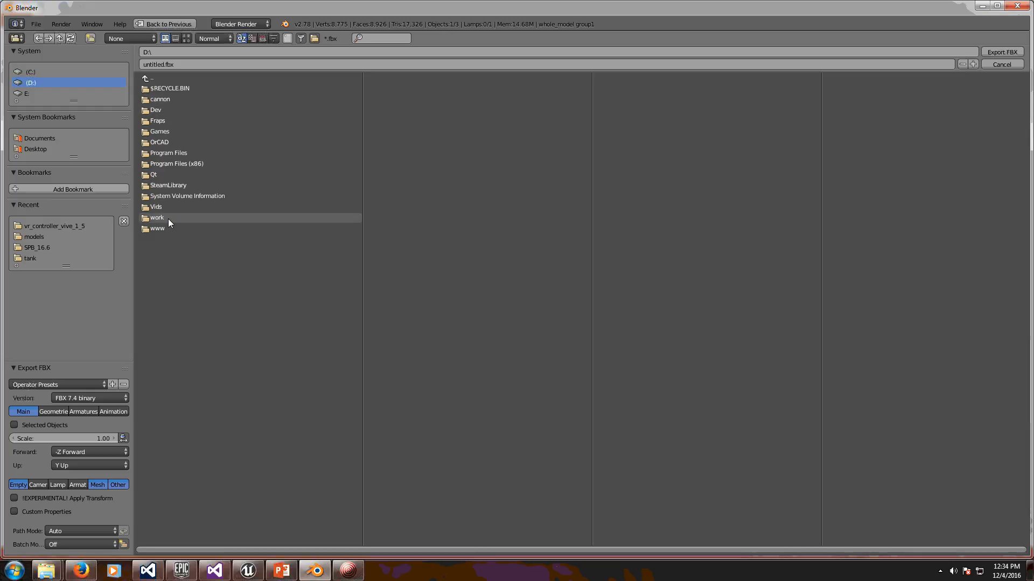
pyautogui.click(167, 218)
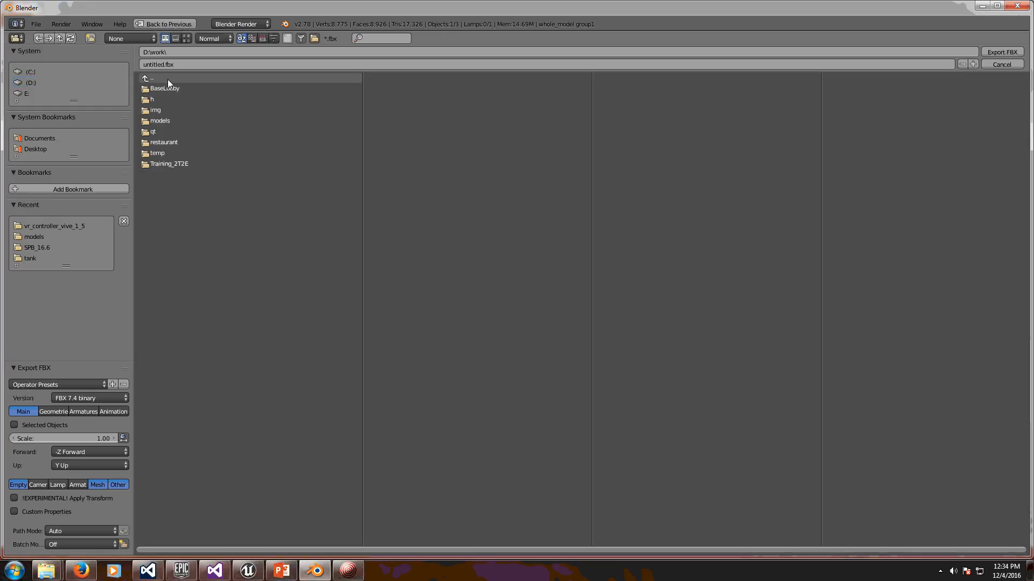
# Step: Name the export file UE4_Controller and export it in FBX 7.4 binary format
pyautogui.click(170, 64)
pyautogui.write('UE4_Controller')
pyautogui.click(107, 399)
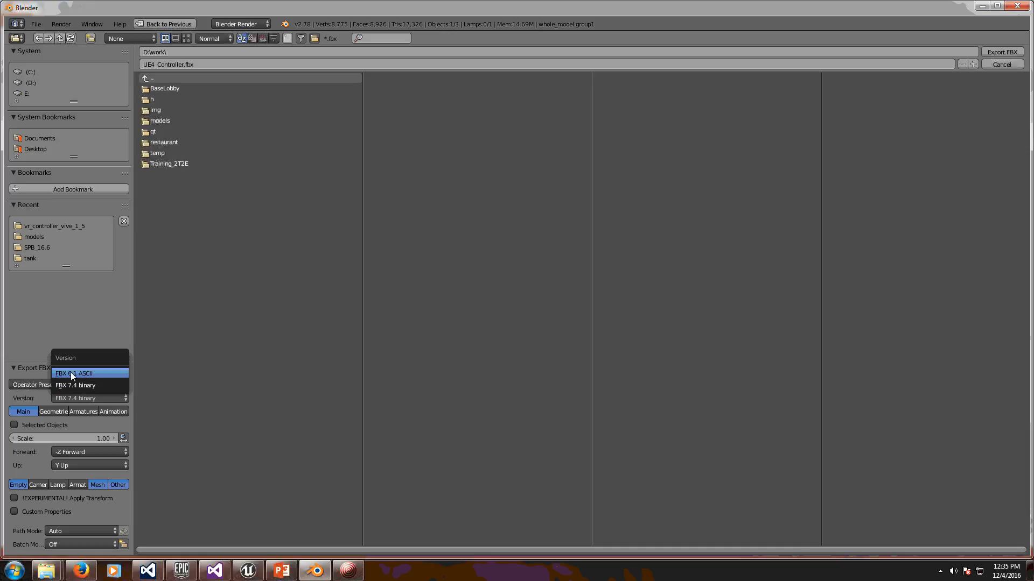
pyautogui.click(104, 398)
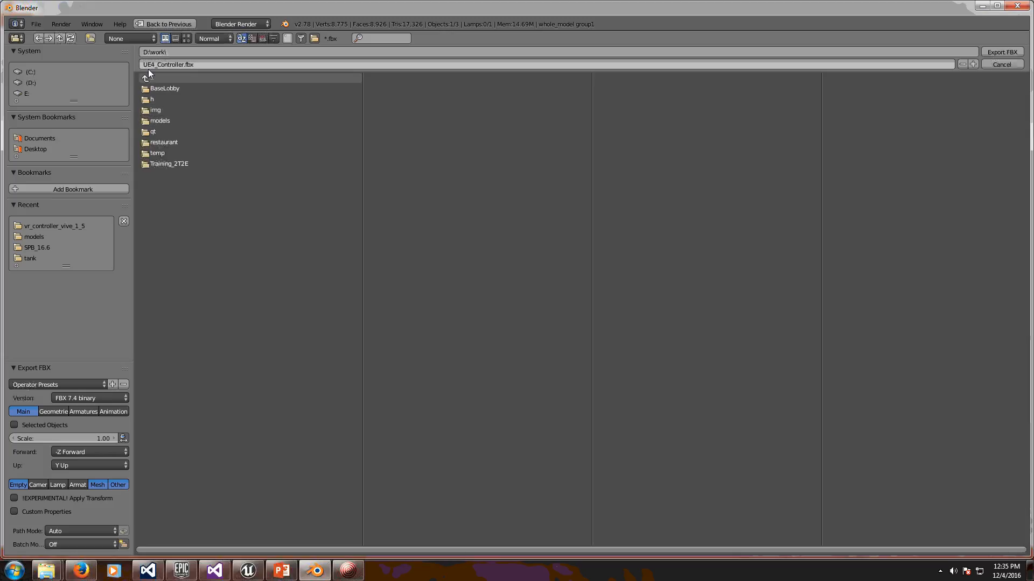
pyautogui.click(1002, 52)
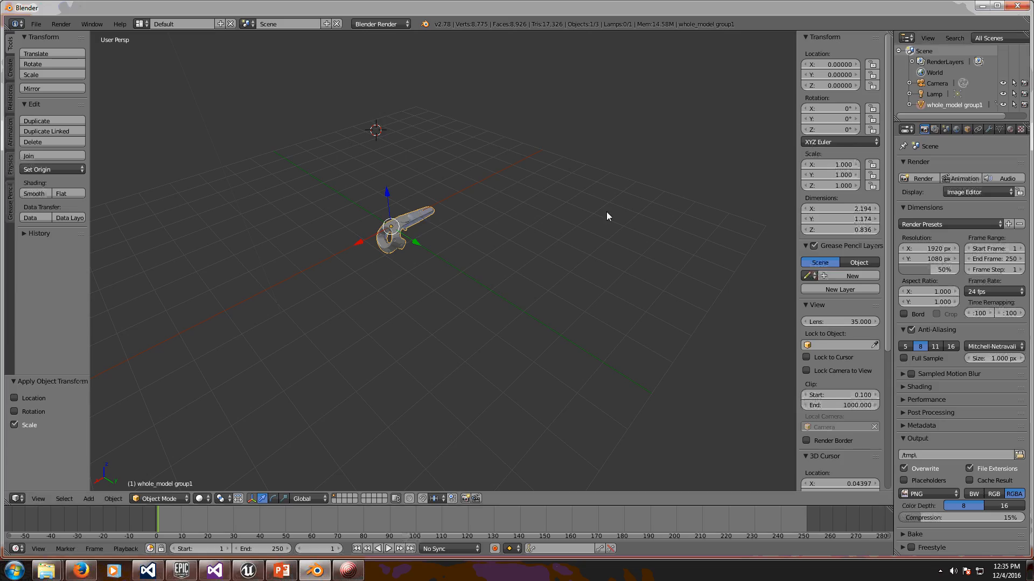
# Step: Close the Unreal Engine crash report without sending it and dismiss the Epic Games Launcher error dialogs
pyautogui.click(257, 577)
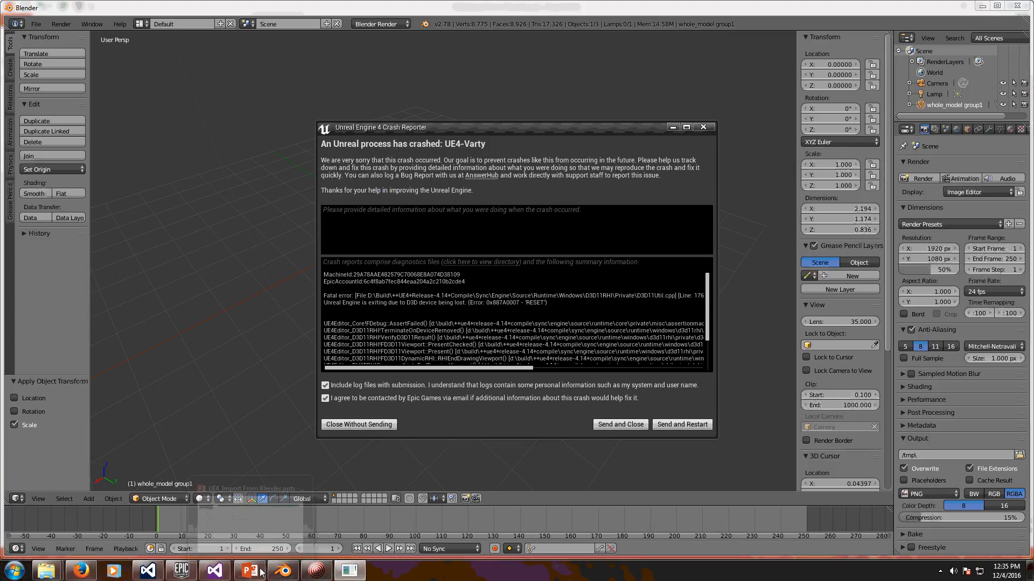
pyautogui.click(358, 425)
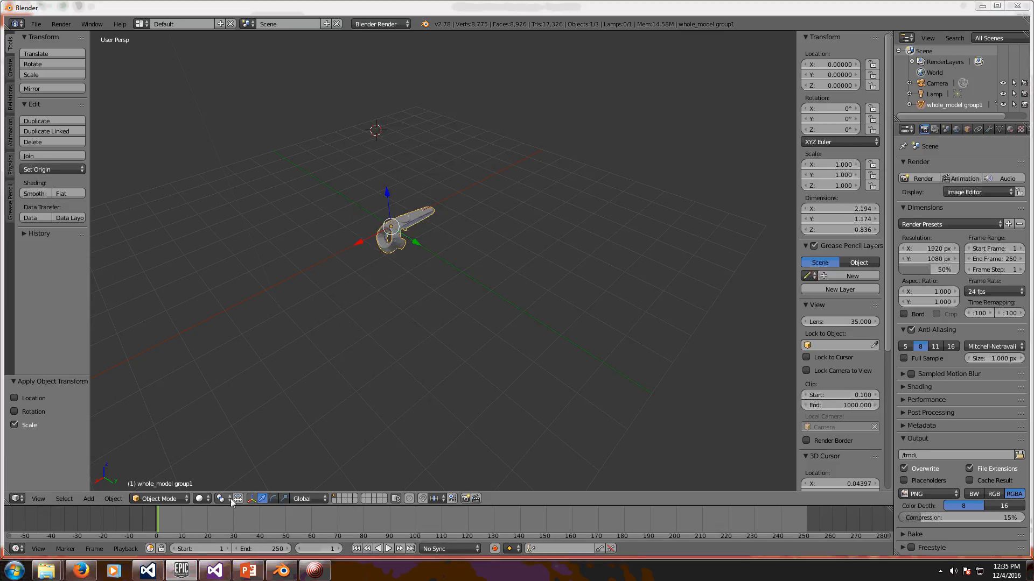
pyautogui.click(176, 569)
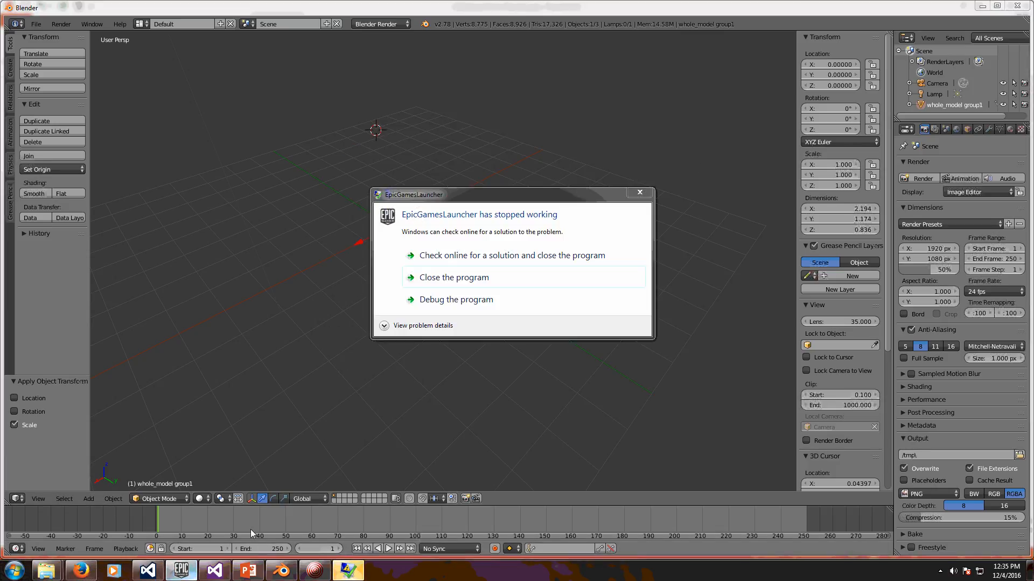
pyautogui.click(453, 277)
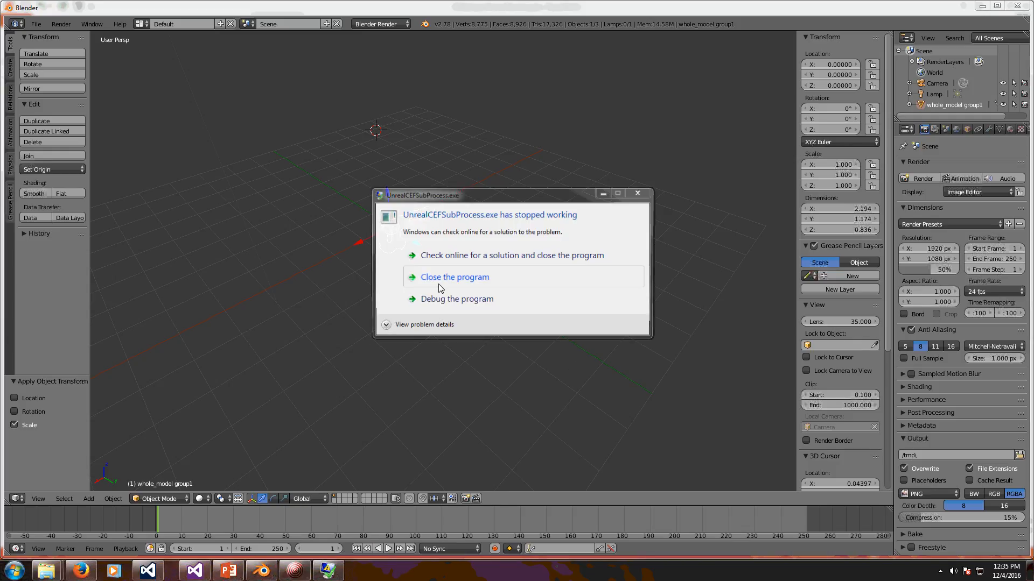
pyautogui.click(440, 285)
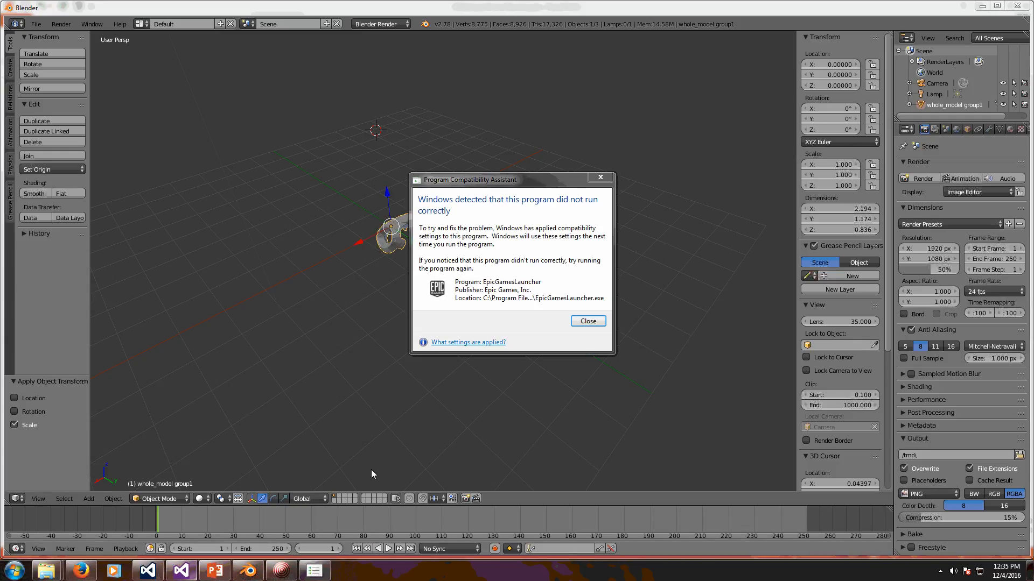
pyautogui.click(594, 325)
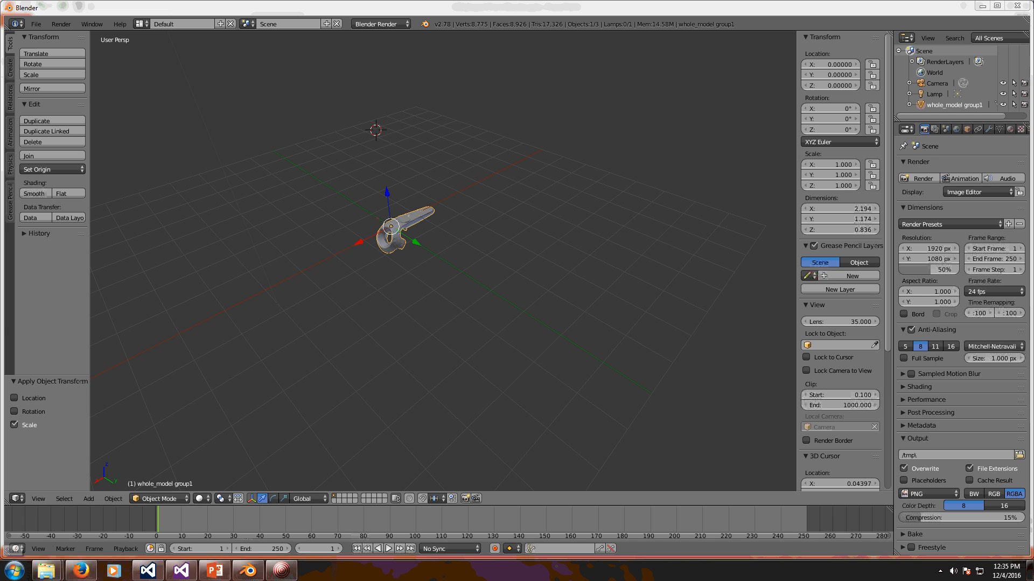
# Step: Minimize Blender and PowerPoint, and launch the Epic Games Launcher from the desktop
pyautogui.click(979, 6)
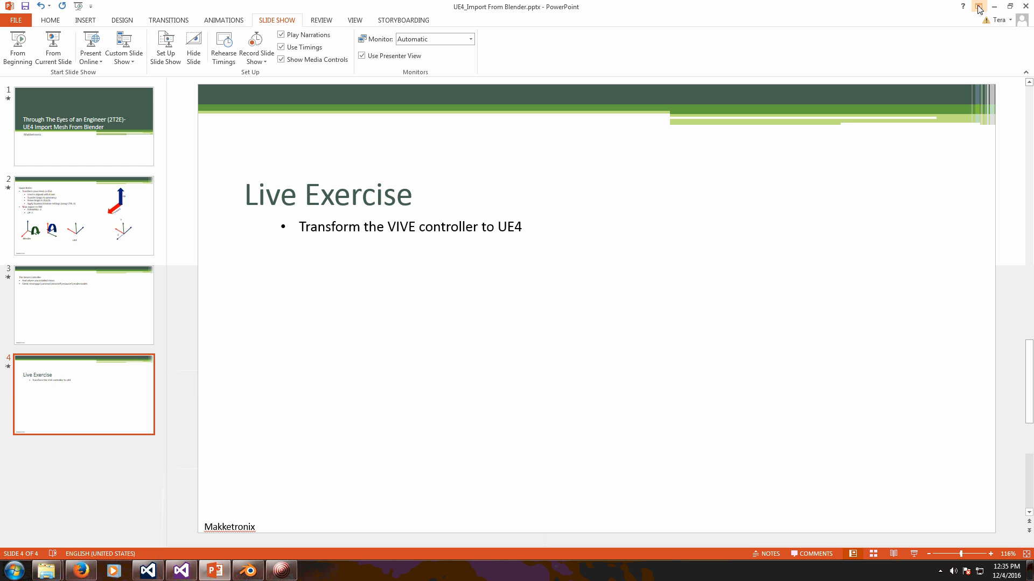
pyautogui.click(994, 7)
pyautogui.doubleClick(101, 301)
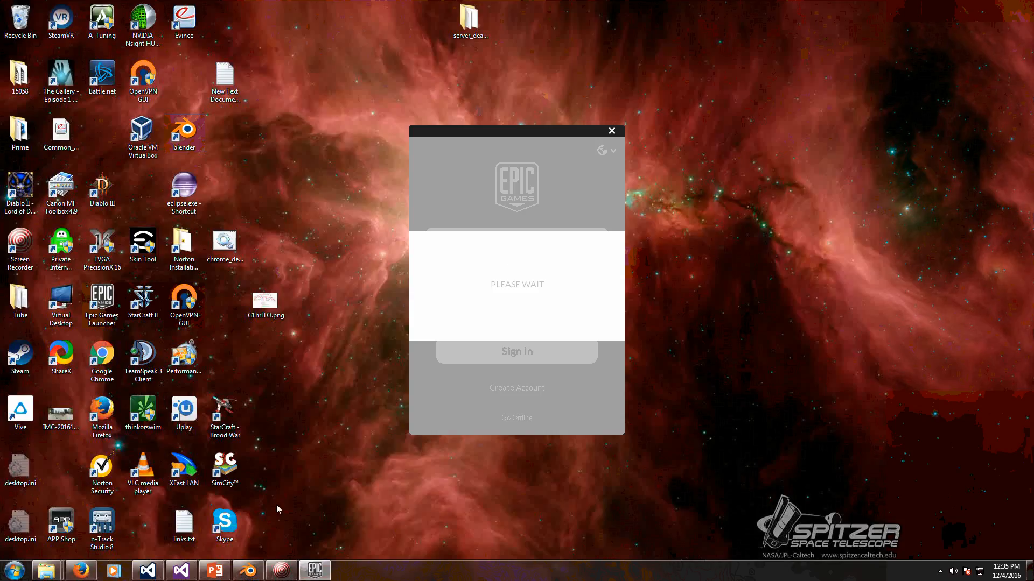
pyautogui.click(281, 571)
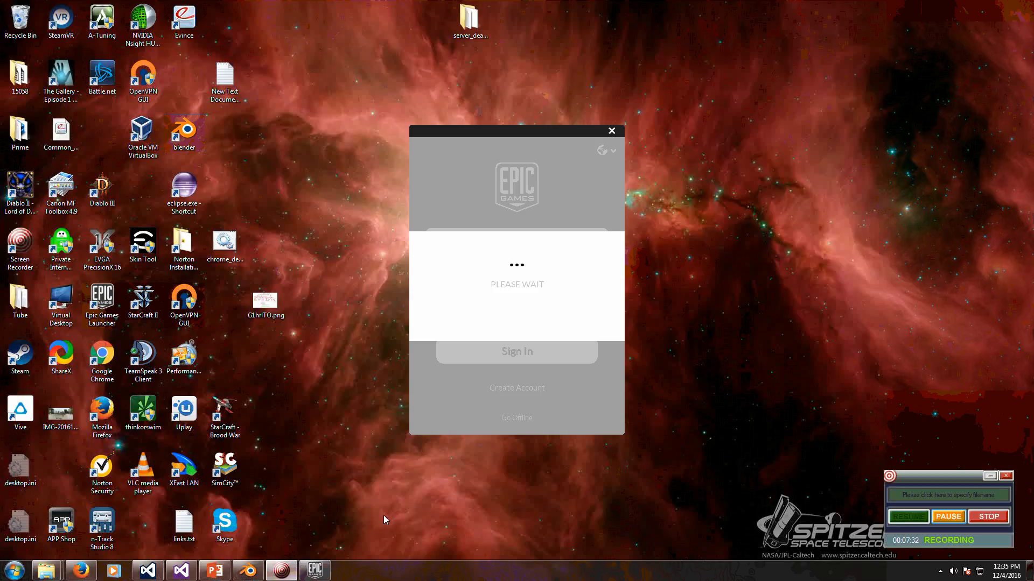
pyautogui.click(958, 525)
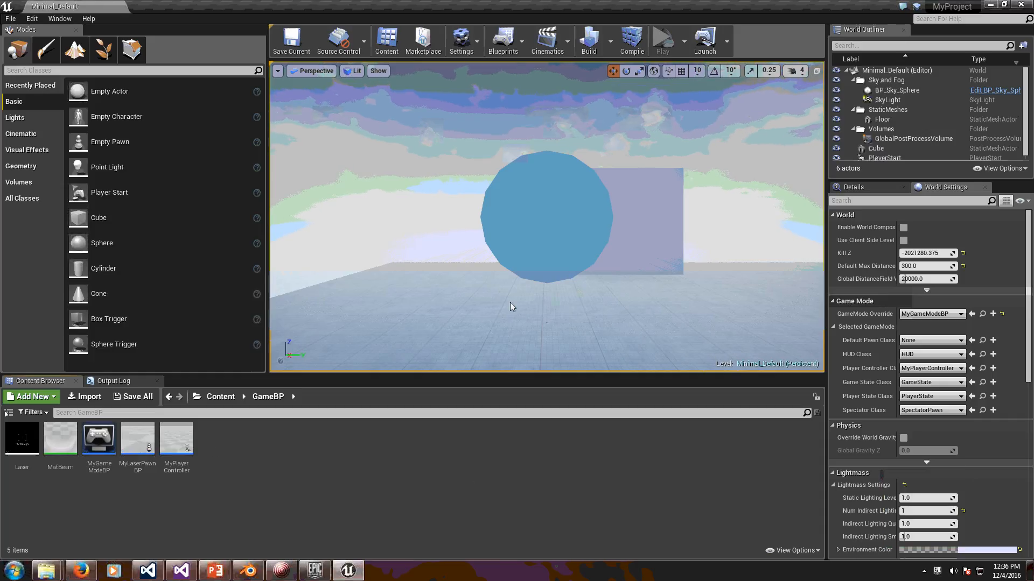
# Step: Choose UE4_Controller.fbx from the D:\work folder as the file to import into the project's GameBP folder
pyautogui.click(86, 397)
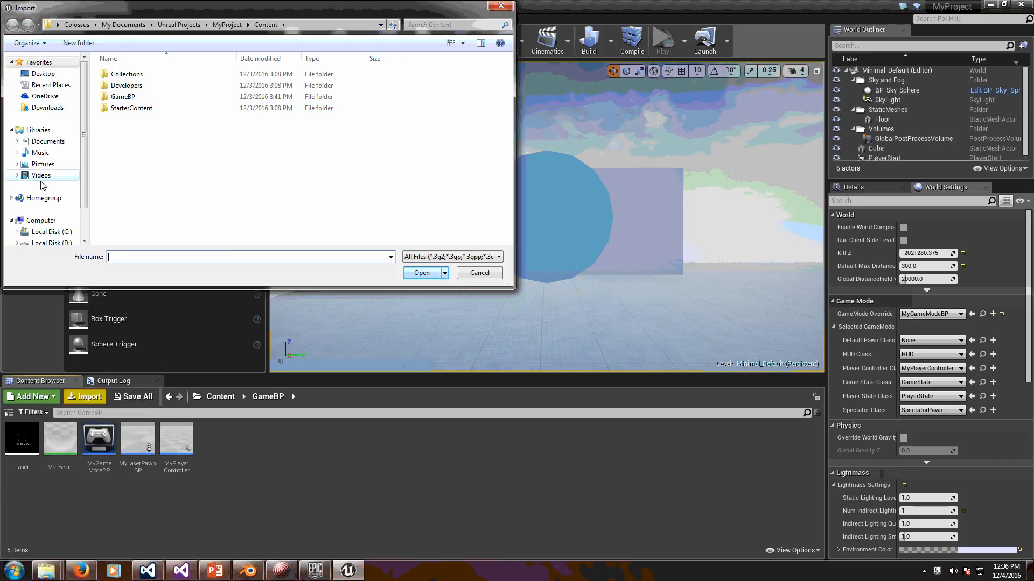
pyautogui.click(48, 243)
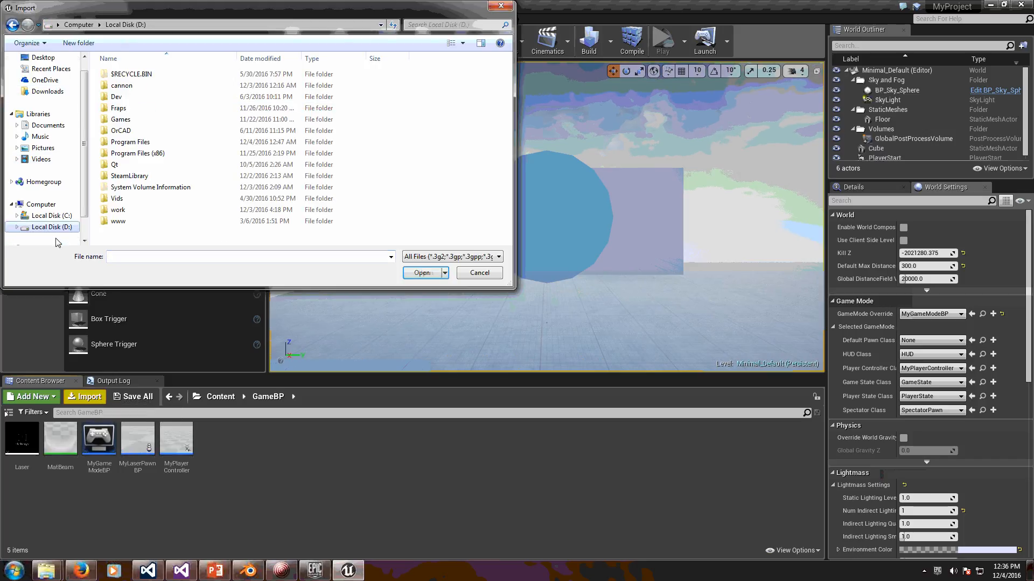
pyautogui.doubleClick(131, 210)
pyautogui.click(133, 165)
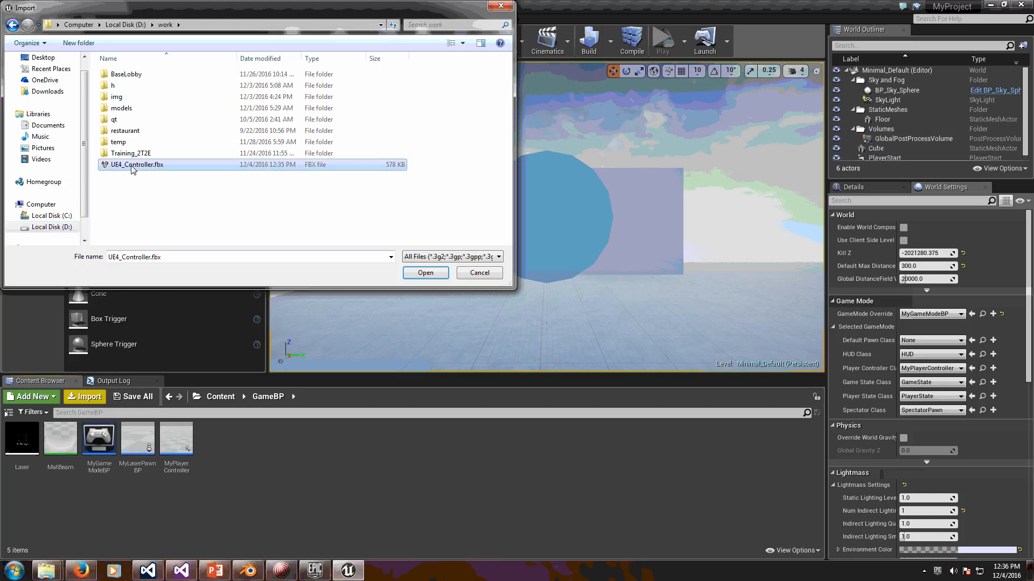
pyautogui.doubleClick(132, 167)
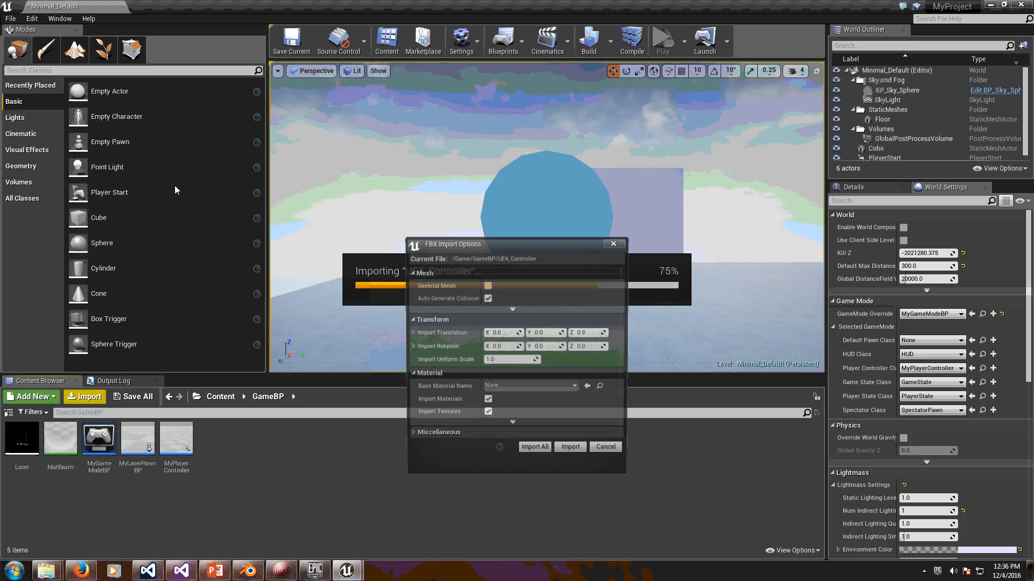
pyautogui.click(490, 286)
pyautogui.click(489, 286)
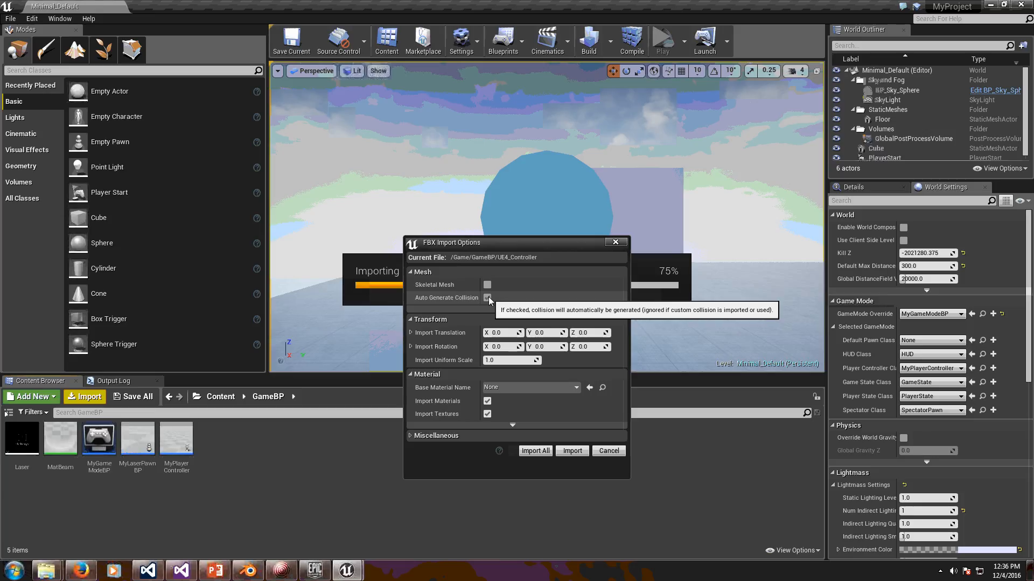
pyautogui.click(487, 297)
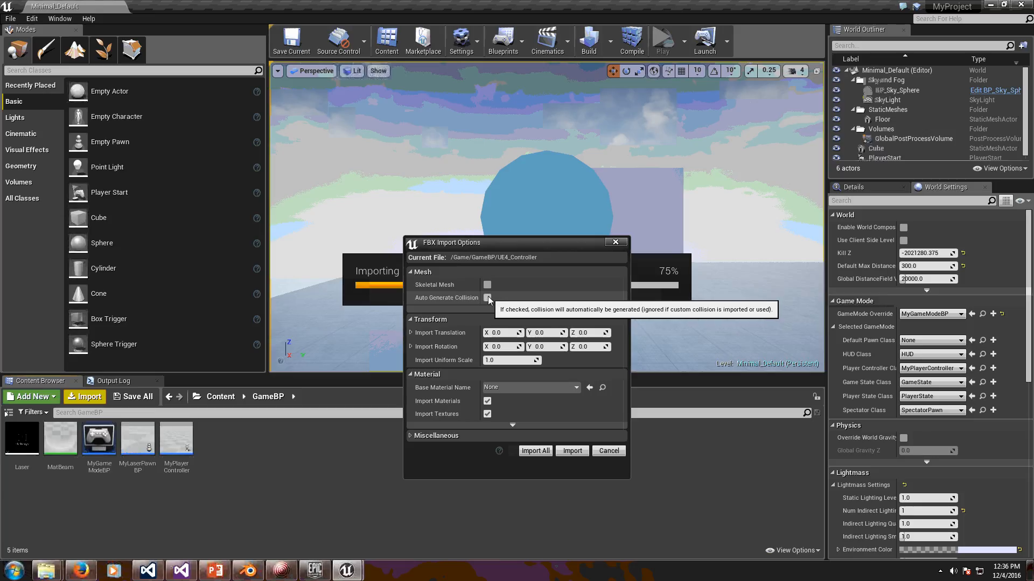
pyautogui.click(489, 300)
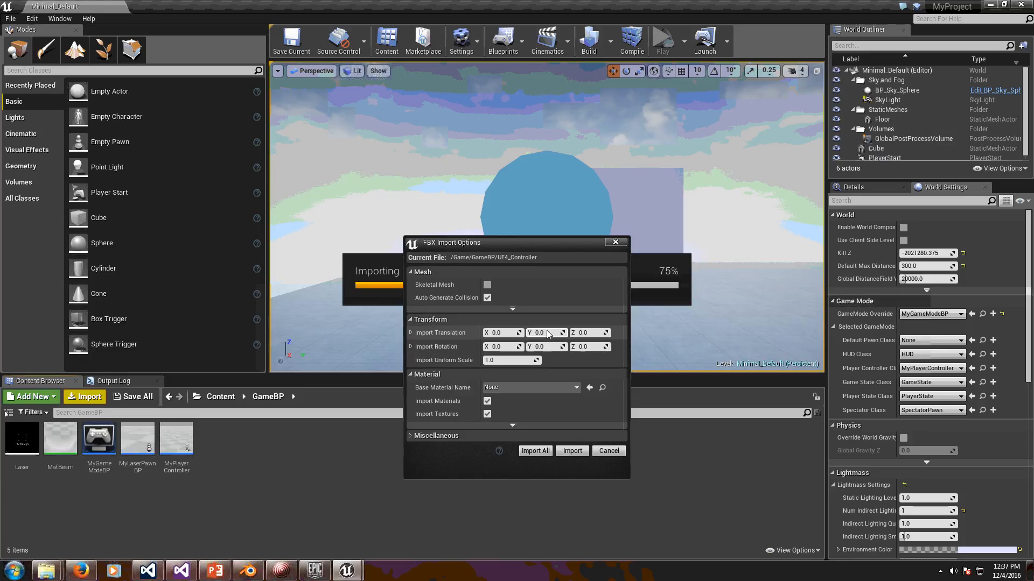
# Step: Switch to PowerPoint and review the Quick Notes slide on the forward and up axes for the FBX export
pyautogui.click(218, 572)
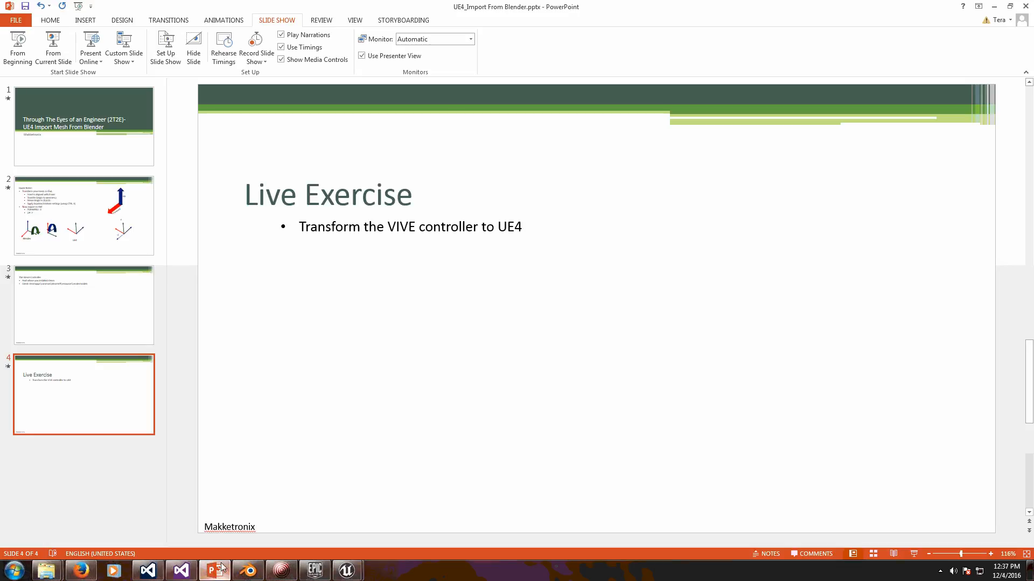
pyautogui.click(122, 234)
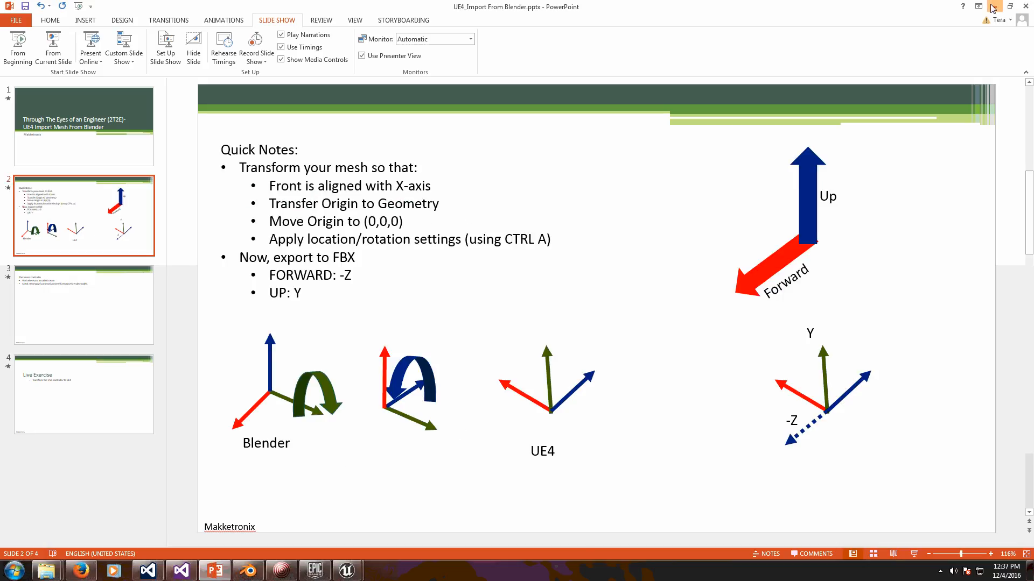
pyautogui.click(333, 275)
pyautogui.click(308, 293)
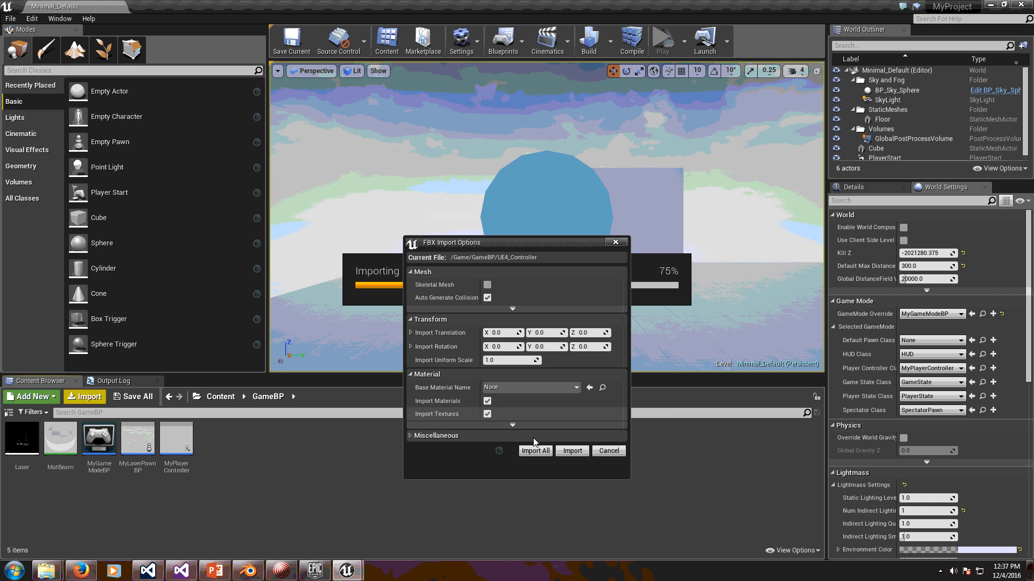
# Step: Import the FBX as a static mesh with automatic collision, materials and textures, and preview the imported UE4_Controller asset
pyautogui.click(535, 452)
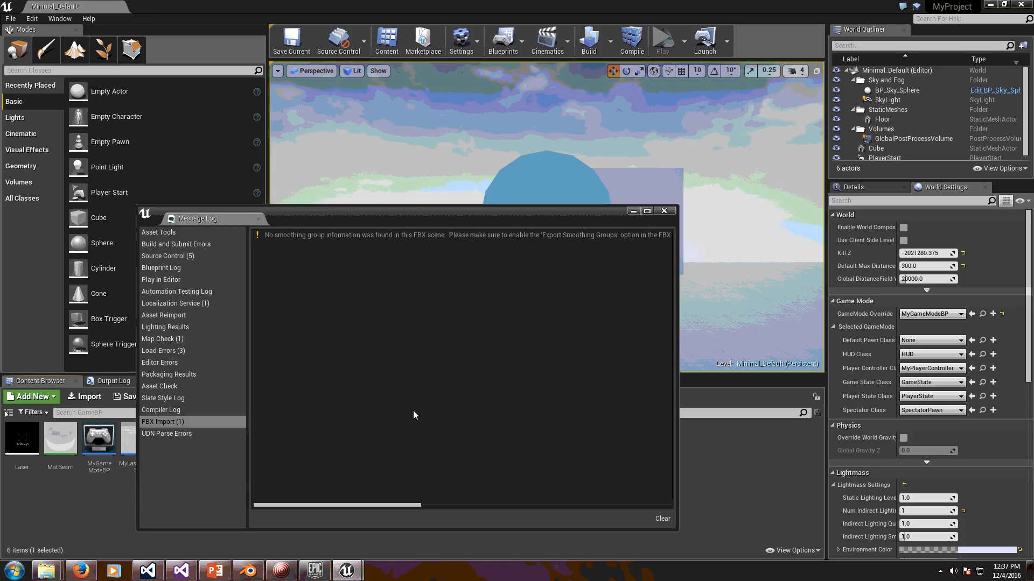
pyautogui.click(664, 211)
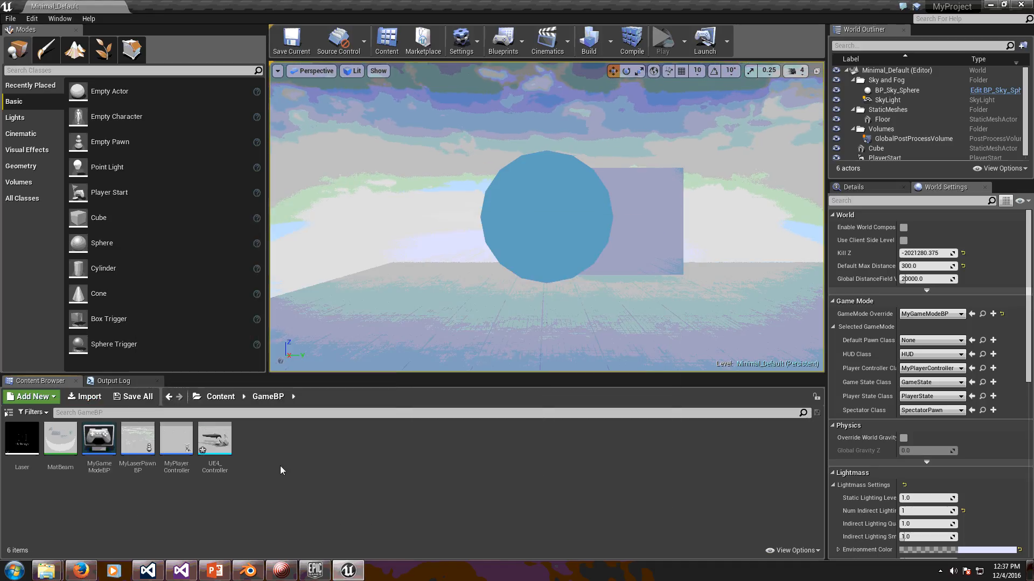
pyautogui.doubleClick(215, 443)
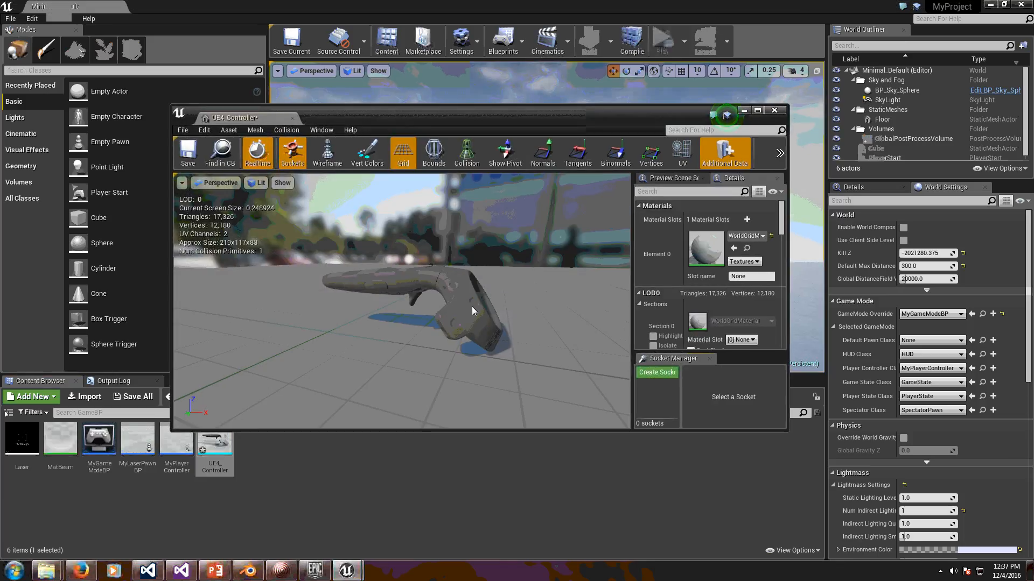
pyautogui.click(780, 112)
# Step: Create a Blueprint class based on Pawn in the GameBP folder, name it UEController and open it for editing
pyautogui.rightClick(318, 464)
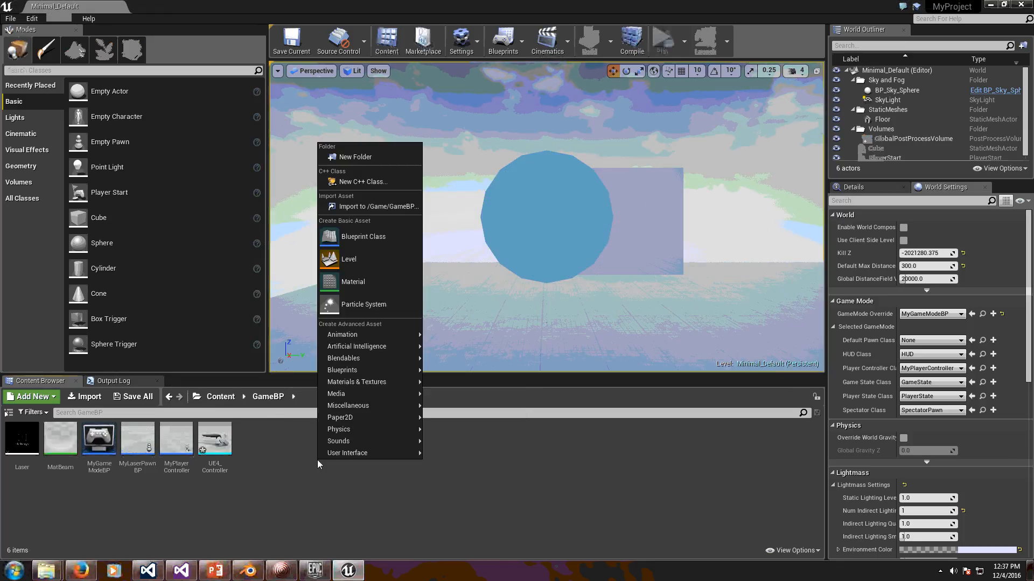
pyautogui.click(358, 236)
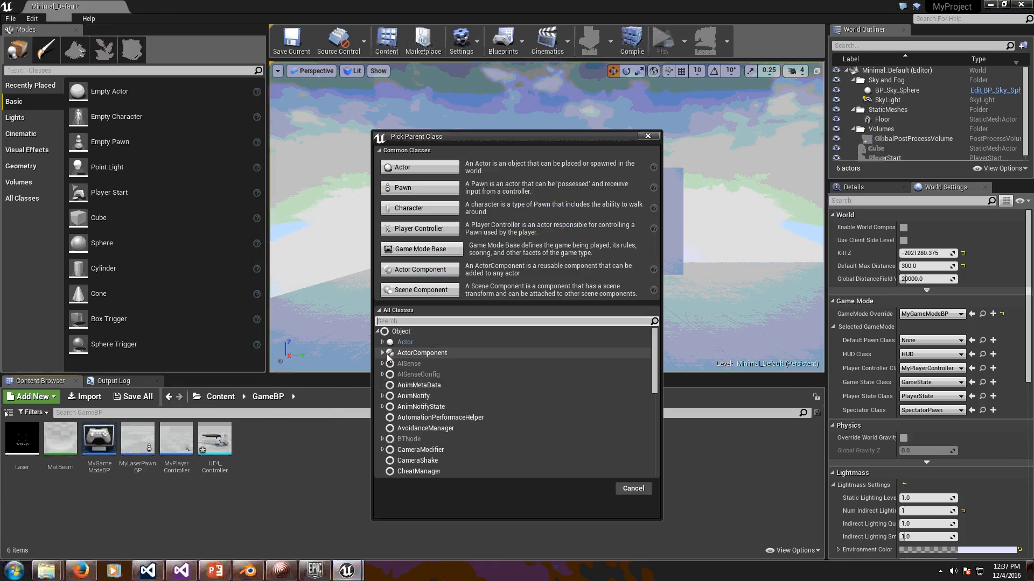
pyautogui.click(437, 190)
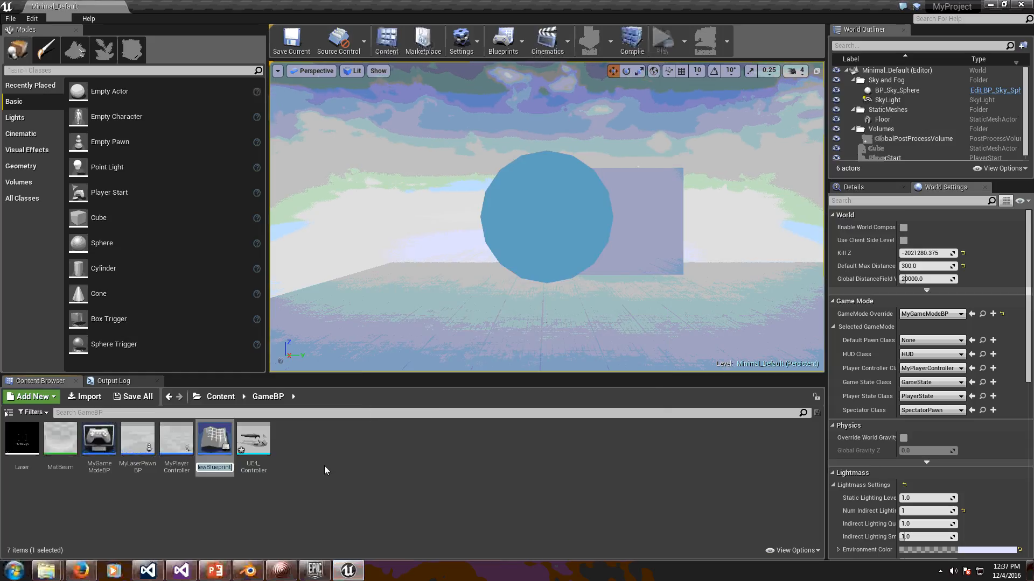
pyautogui.write('Cont')
pyautogui.press('BackSpace')
pyautogui.press('BackSpace')
pyautogui.press('BackSpace')
pyautogui.press('BackSpace')
pyautogui.write('UE')
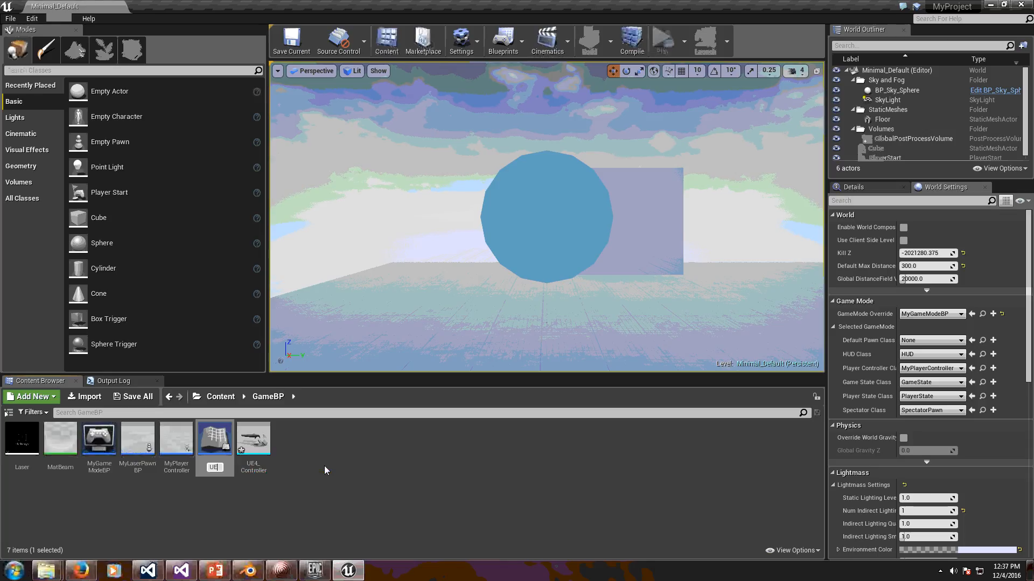
pyautogui.write('Controller')
pyautogui.press('Return')
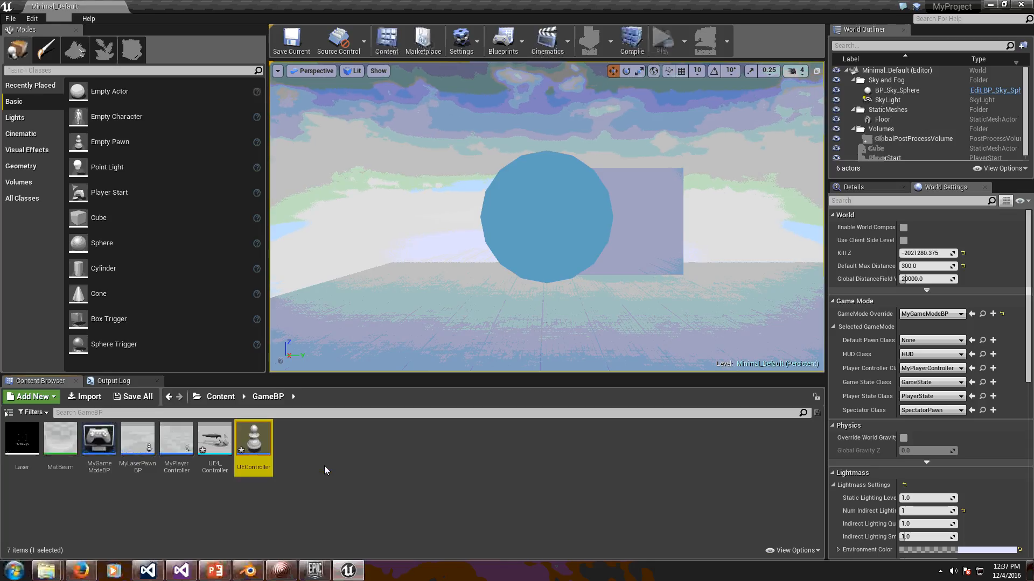
pyautogui.doubleClick(253, 447)
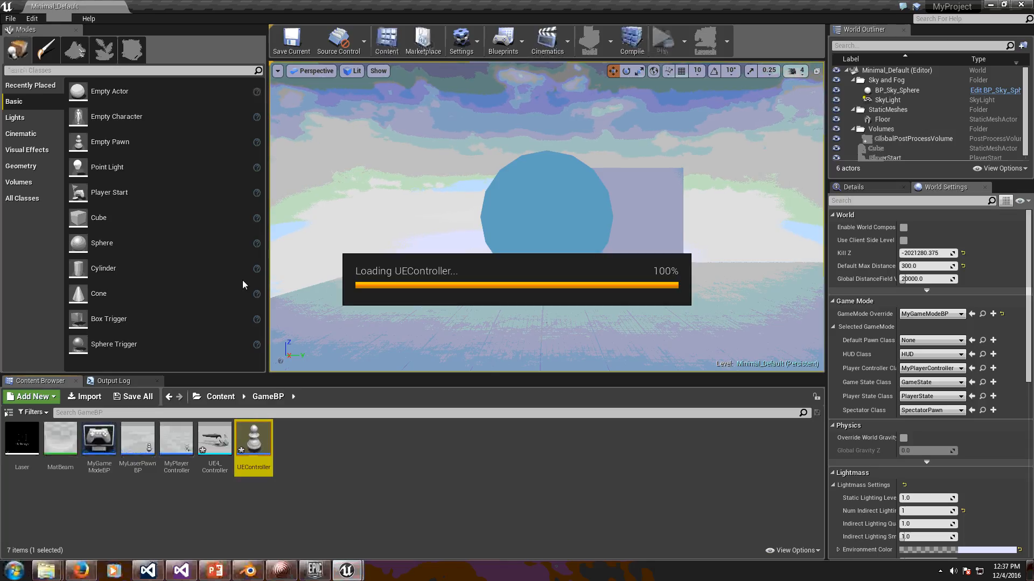
pyautogui.click(214, 156)
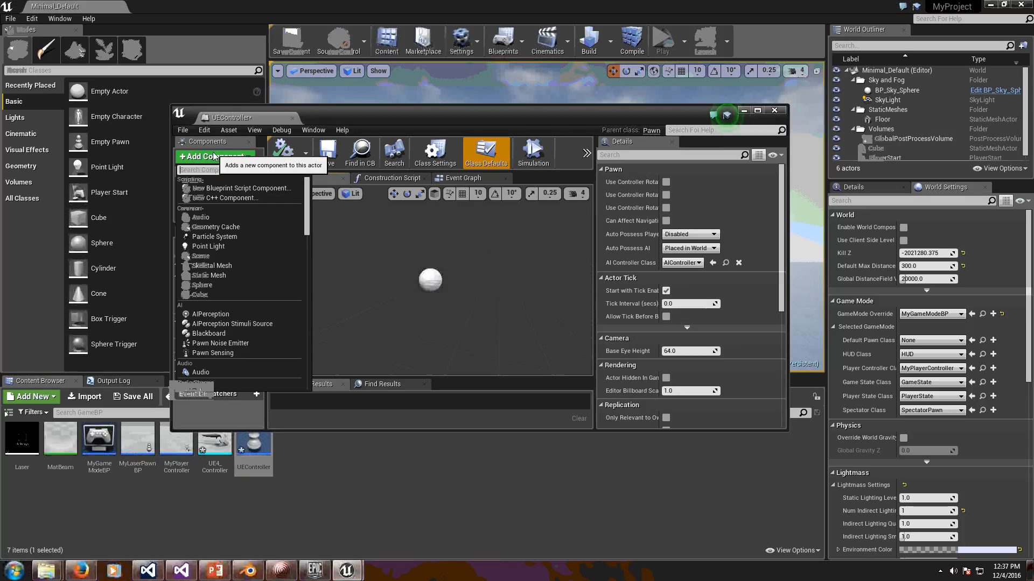
pyautogui.click(212, 265)
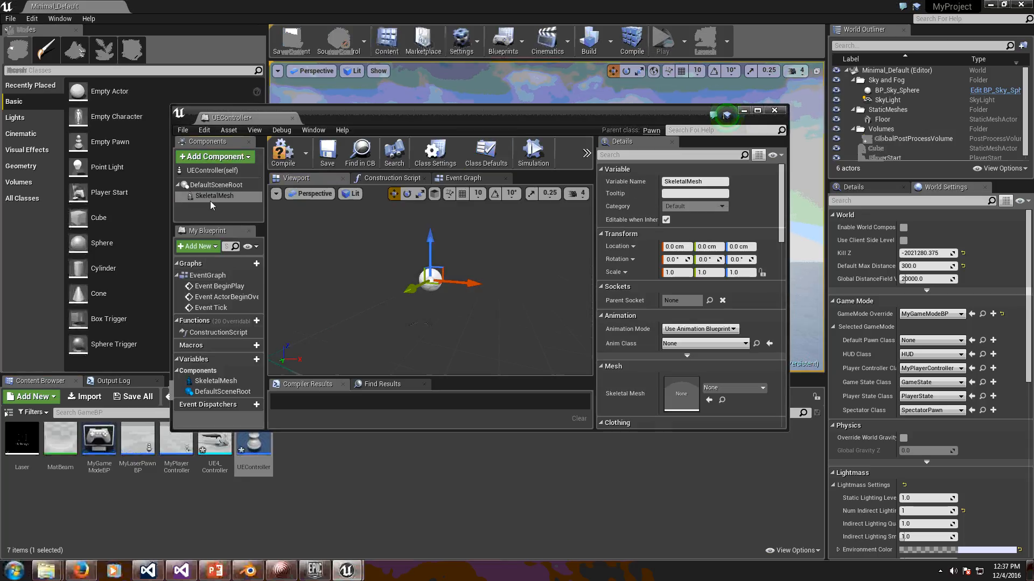
pyautogui.press('Delete')
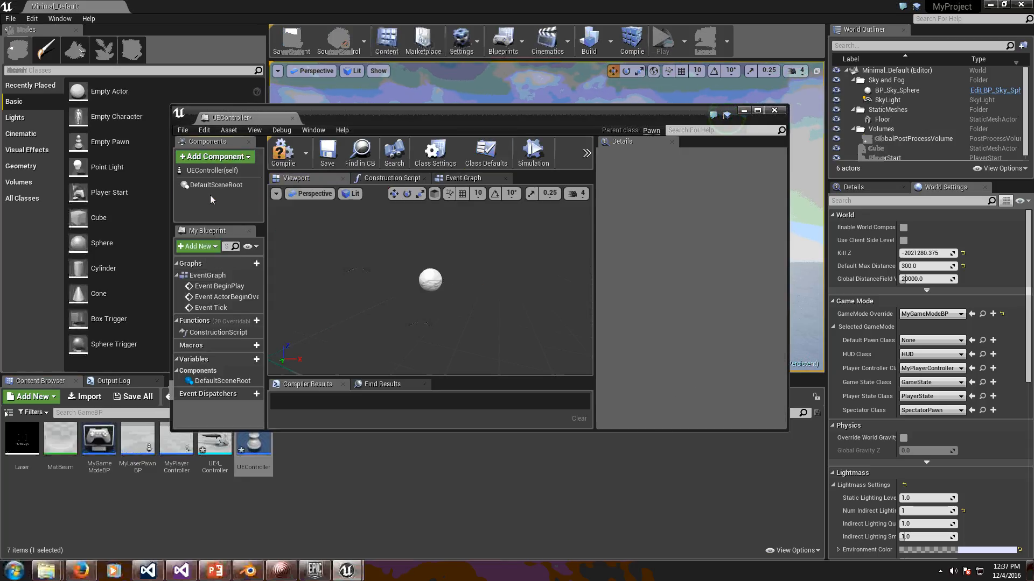
# Step: Add a Static Mesh component under the blueprint's default scene root, keeping its default name
pyautogui.click(224, 159)
pyautogui.click(208, 275)
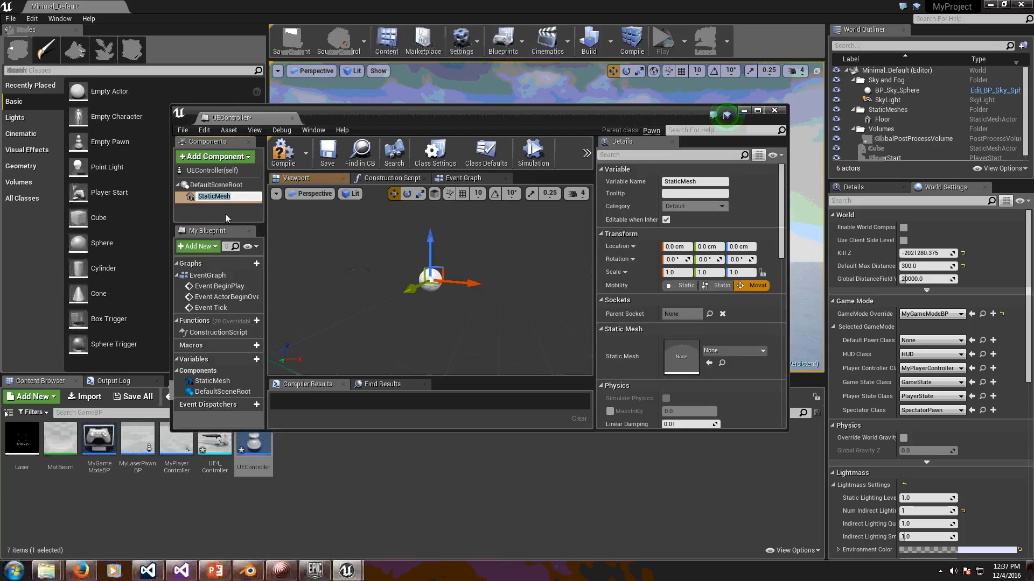
pyautogui.click(233, 209)
pyautogui.click(211, 196)
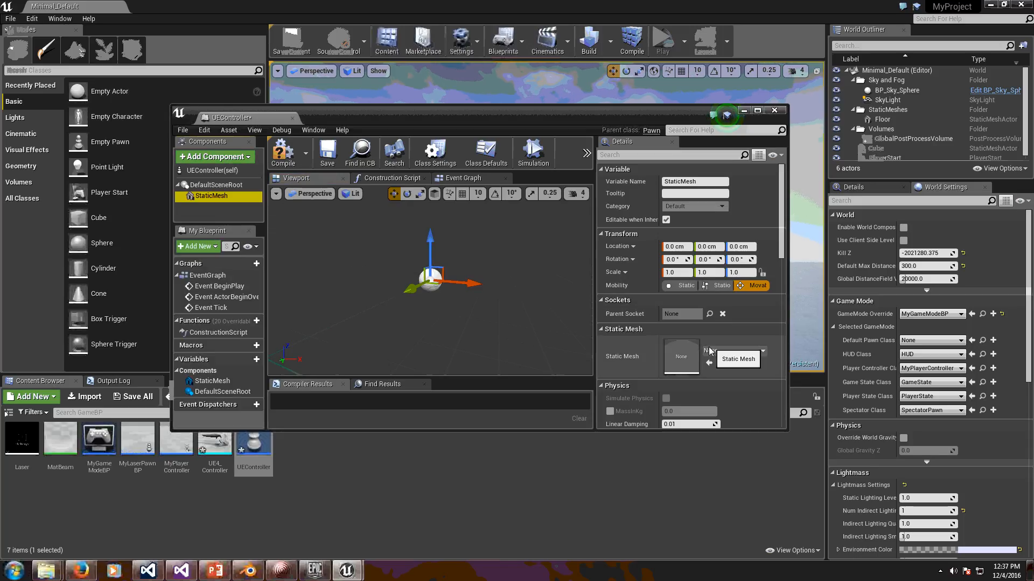
# Step: Assign the UE4_Controller mesh to the StaticMesh component and maximize the blueprint editor window
pyautogui.click(722, 352)
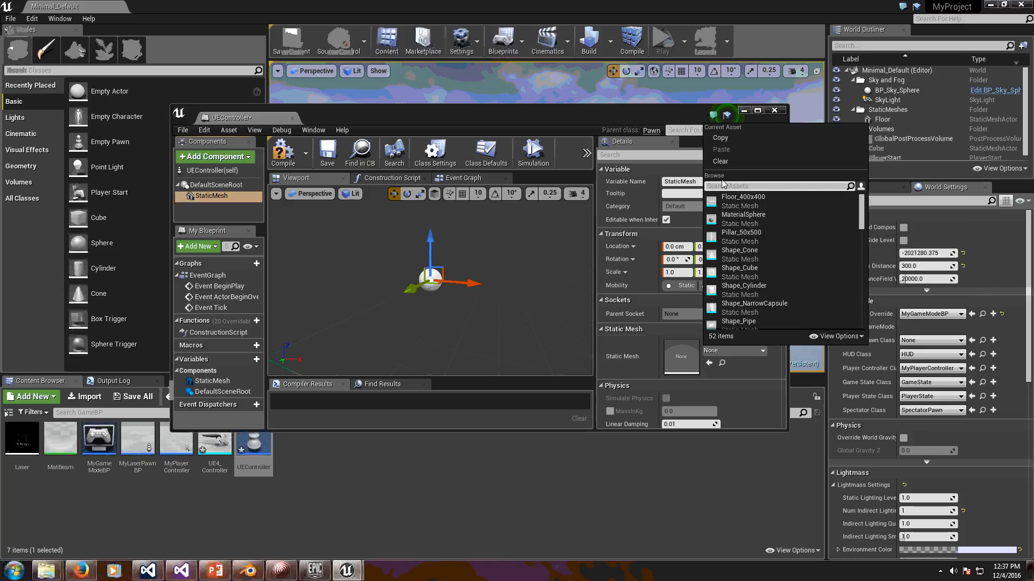
pyautogui.write('ue4')
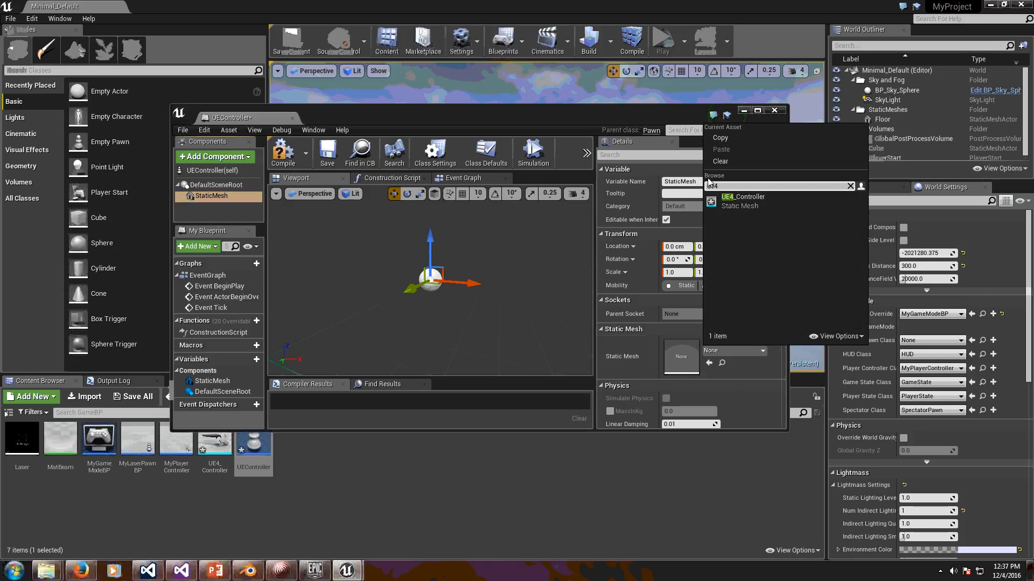
pyautogui.click(773, 209)
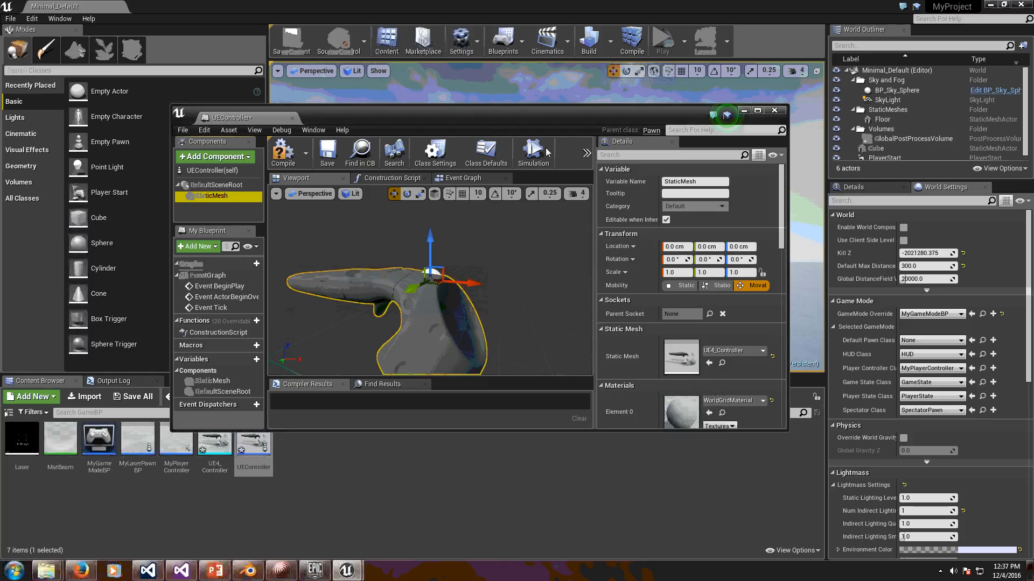
pyautogui.click(756, 111)
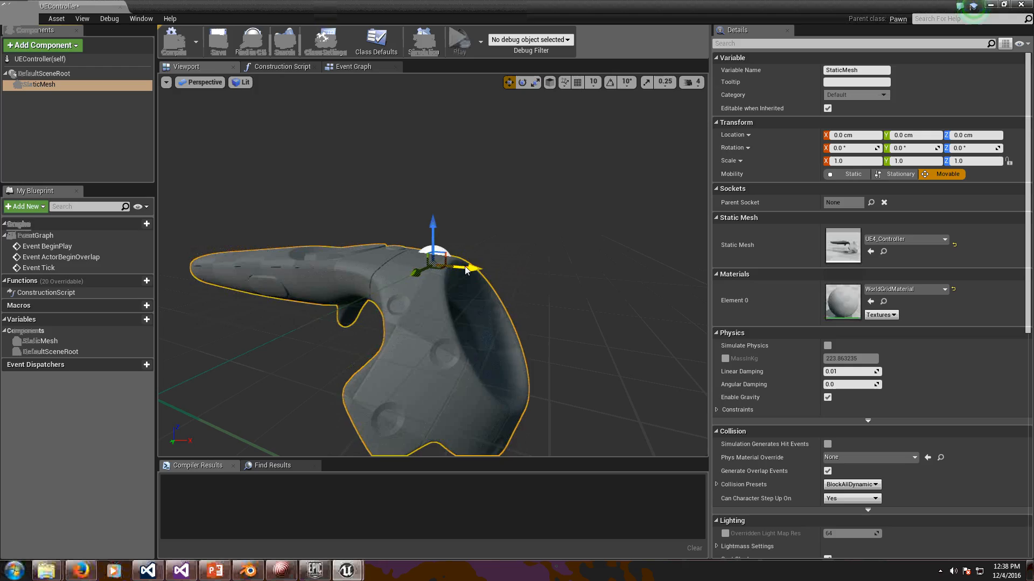